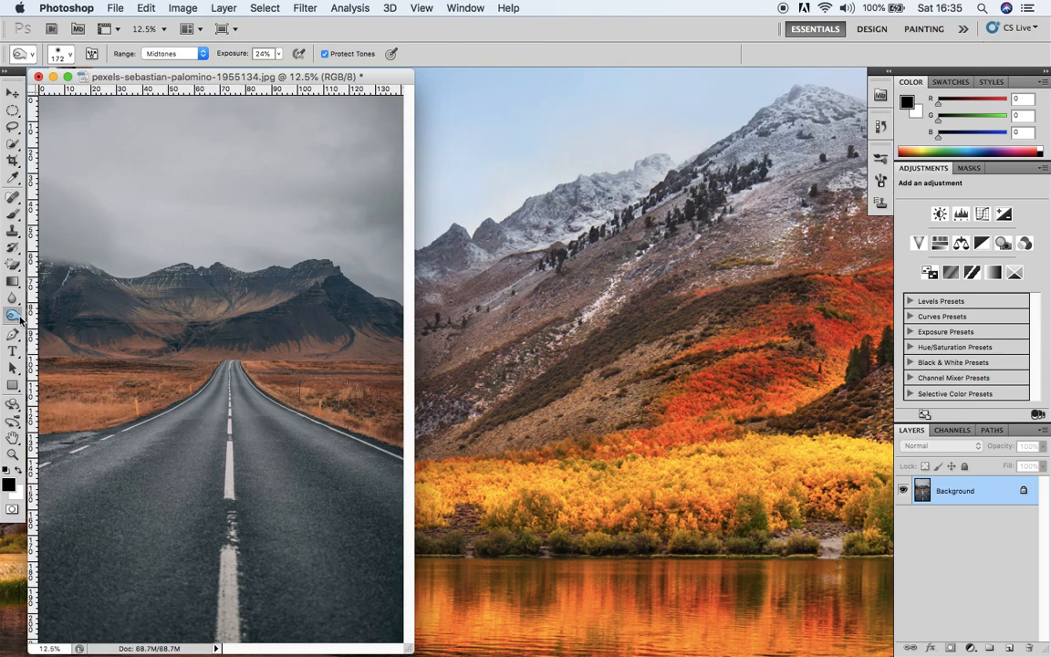
Step: Choose the Burn tool and set its soft round brush size to 106 px
{"action": "left_click", "coordinate": [13, 316]}
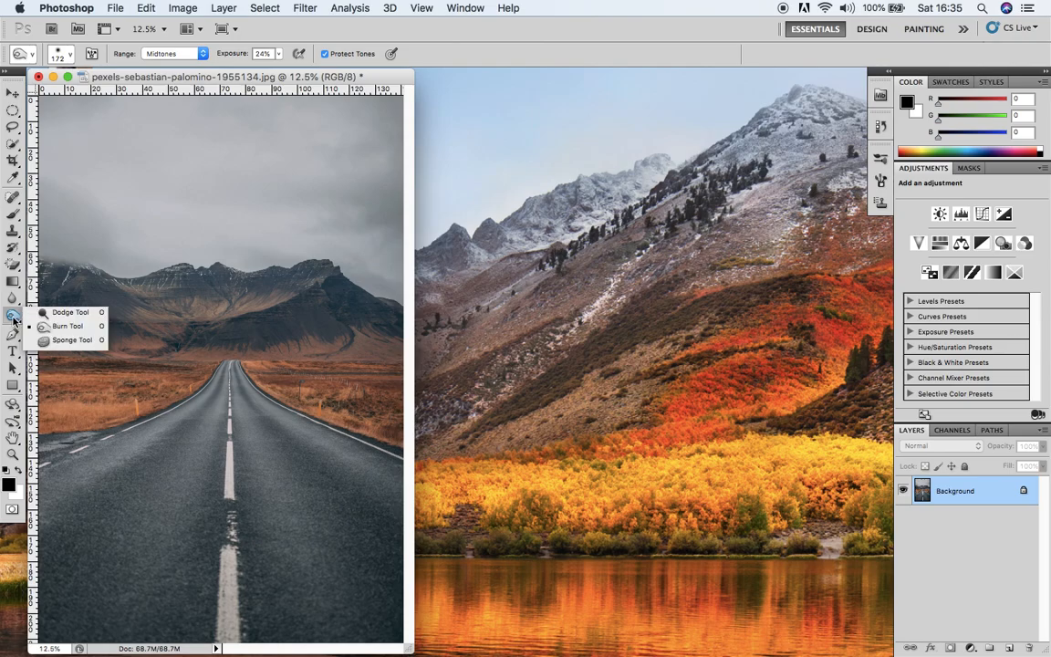
{"action": "left_click", "coordinate": [63, 327]}
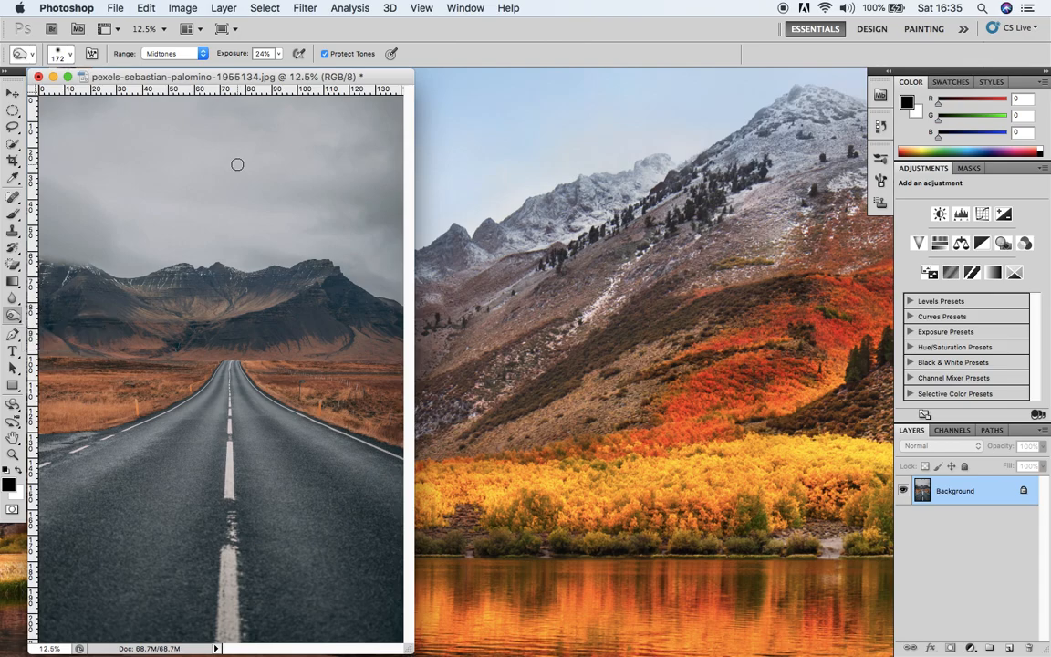
{"action": "left_click", "coordinate": [70, 55]}
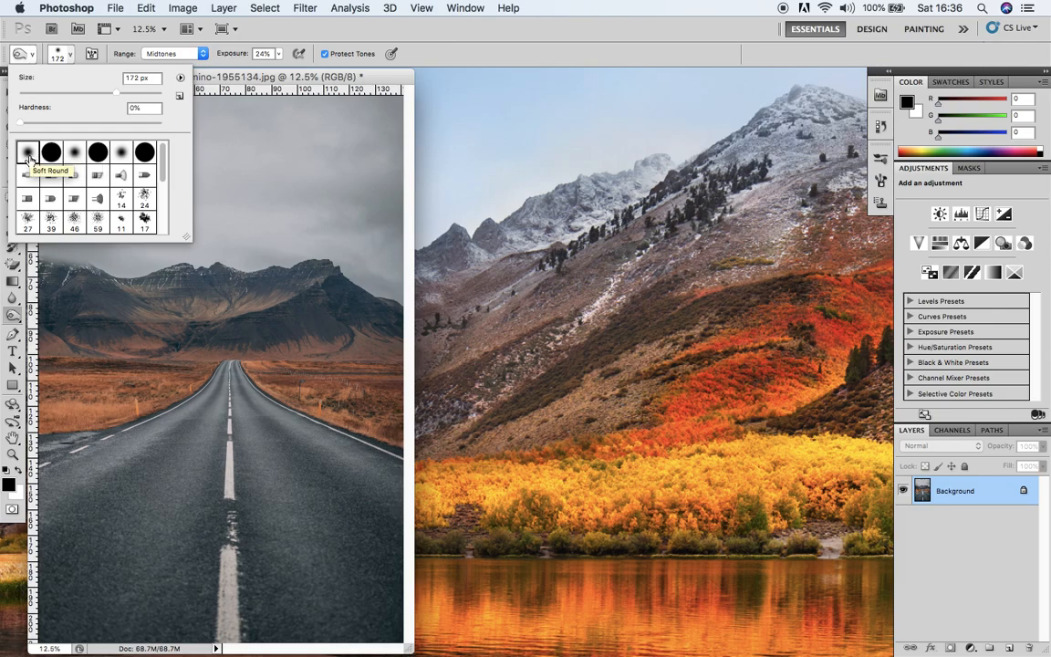
{"action": "mouse_move", "coordinate": [122, 95]}
{"action": "left_mouse_down"}
{"action": "mouse_move", "coordinate": [97, 91]}
{"action": "mouse_move", "coordinate": [140, 96]}
{"action": "left_mouse_up"}
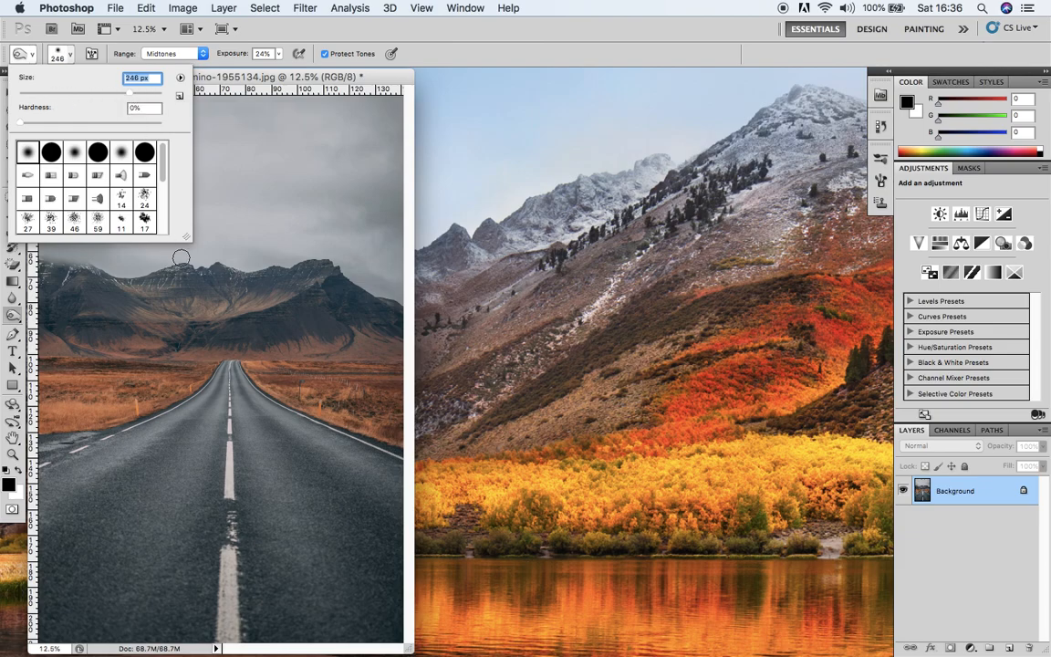
{"action": "left_click_drag", "start_coordinate": [130, 96], "coordinate": [92, 95]}
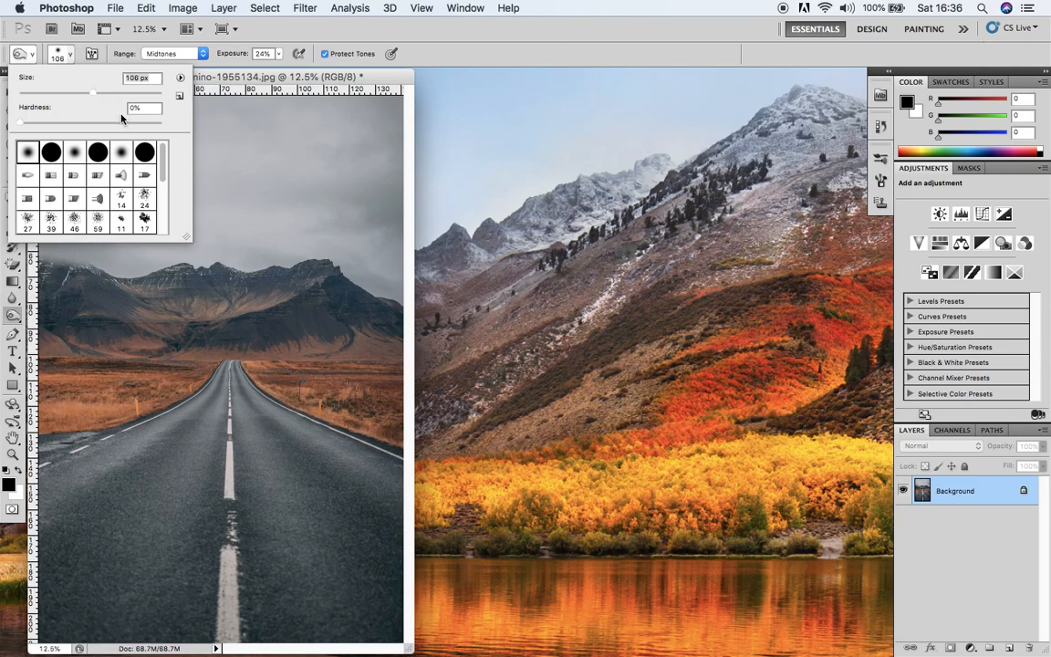
{"action": "left_click", "coordinate": [120, 58]}
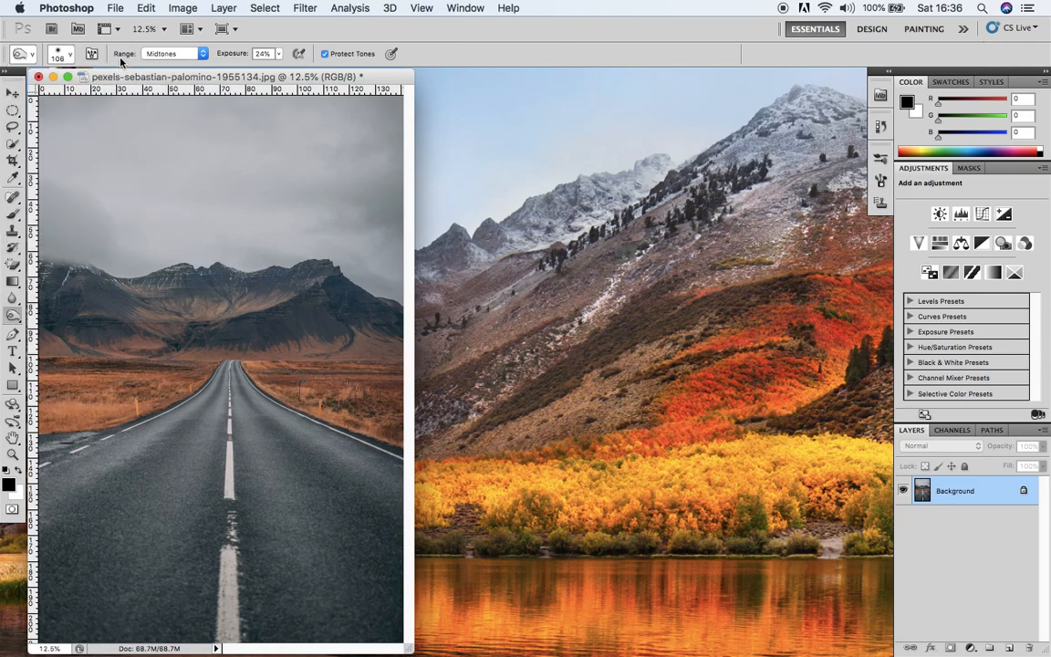
Step: Set the Burn tool's range to Shadows and its exposure to 100%
{"action": "left_click", "coordinate": [204, 54]}
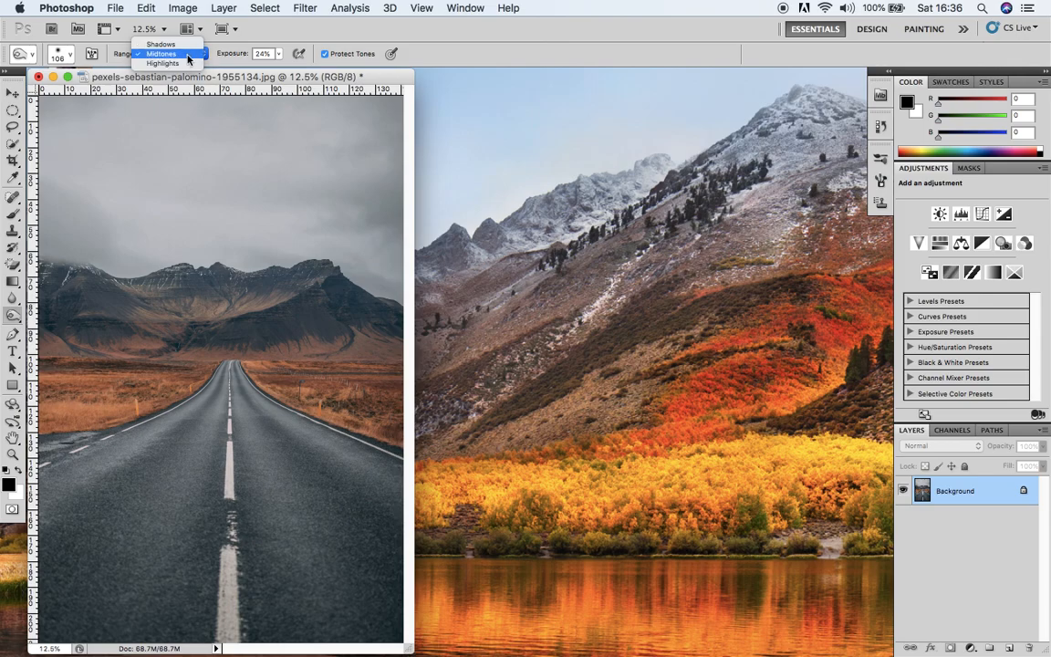
{"action": "left_click", "coordinate": [177, 45]}
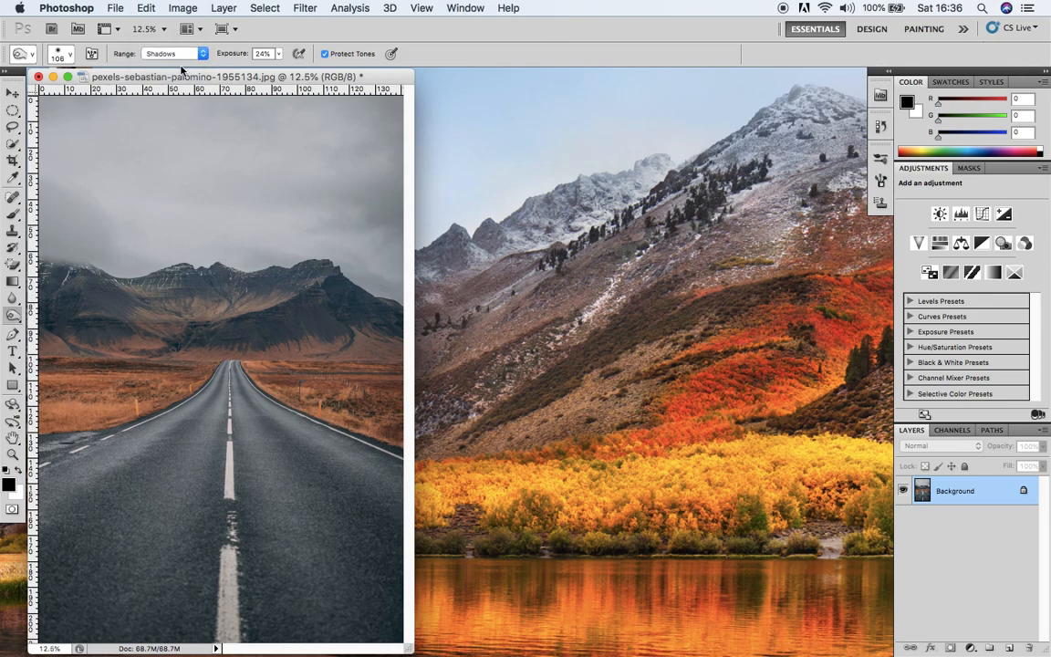
{"action": "left_click", "coordinate": [279, 55]}
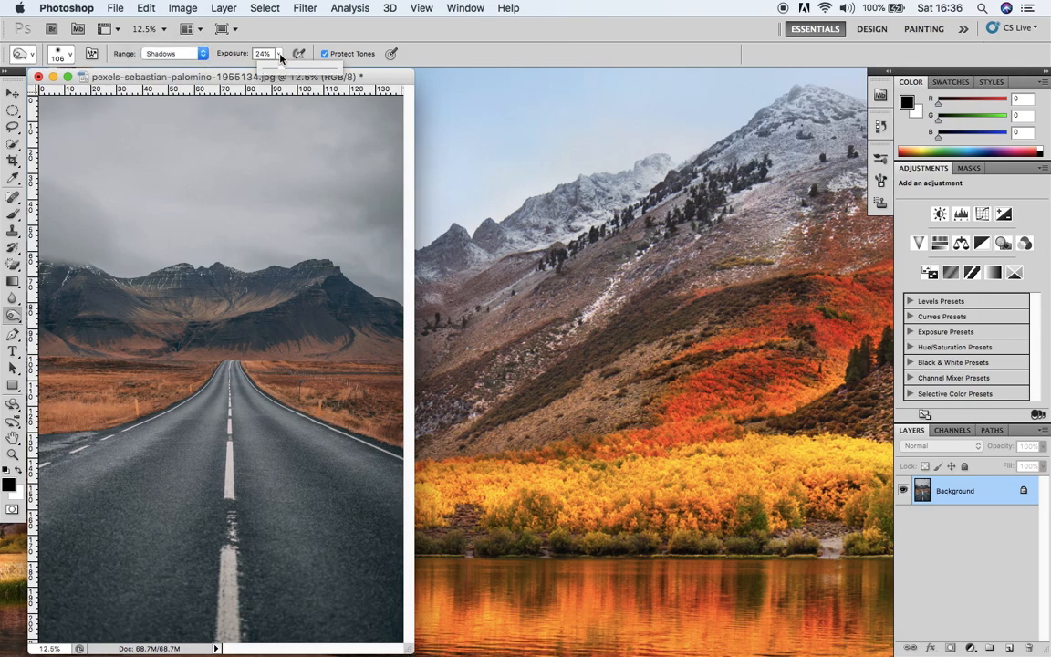
{"action": "left_click_drag", "start_coordinate": [284, 68], "coordinate": [324, 72]}
{"action": "left_click_drag", "start_coordinate": [274, 71], "coordinate": [327, 79]}
Step: Zoom the photo to 25% around the mountains and reduce the Burn brush size to 67 px
{"action": "key", "text": "super+equal"}
{"action": "key", "text": "super+equal"}
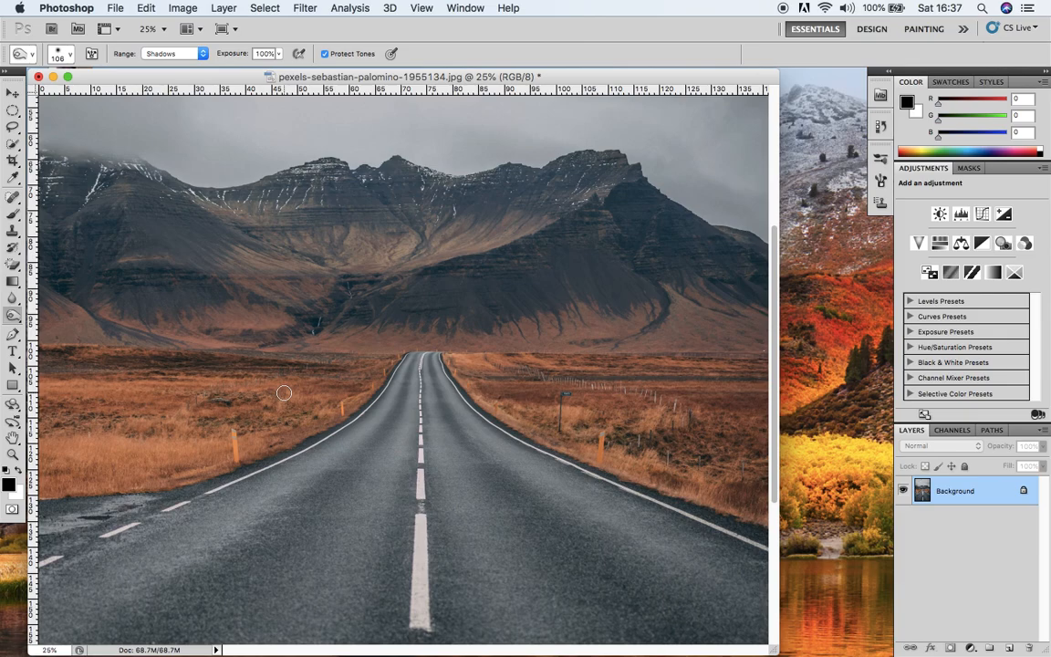
{"action": "mouse_move", "coordinate": [774, 429]}
{"action": "left_mouse_down"}
{"action": "mouse_move", "coordinate": [777, 329]}
{"action": "mouse_move", "coordinate": [776, 391]}
{"action": "left_mouse_up"}
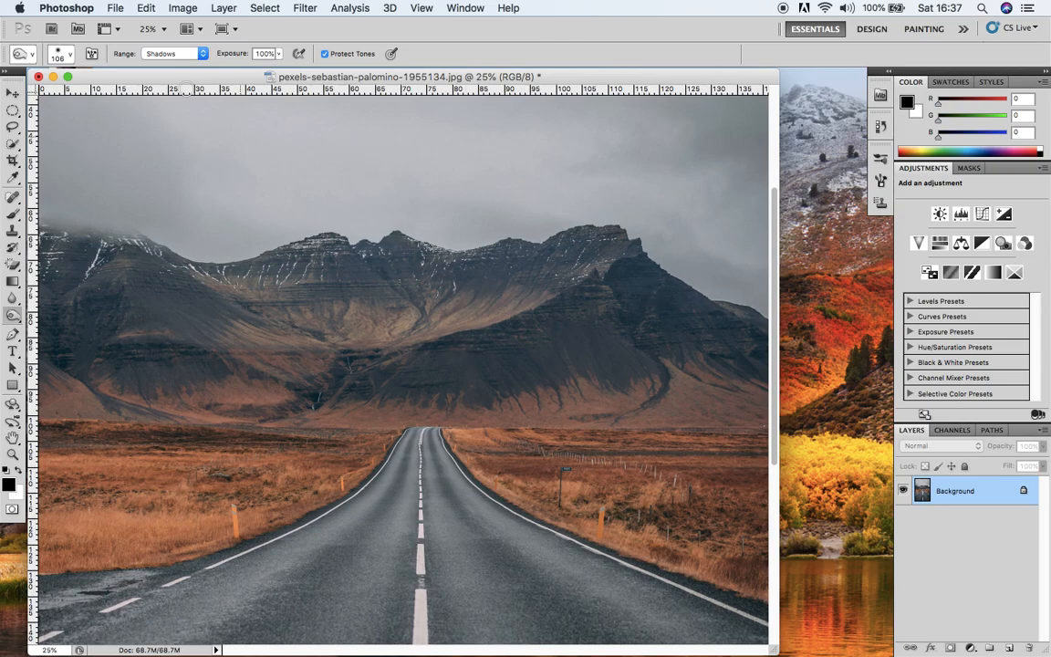
{"action": "left_click", "coordinate": [71, 60]}
{"action": "left_click_drag", "start_coordinate": [92, 96], "coordinate": [65, 93]}
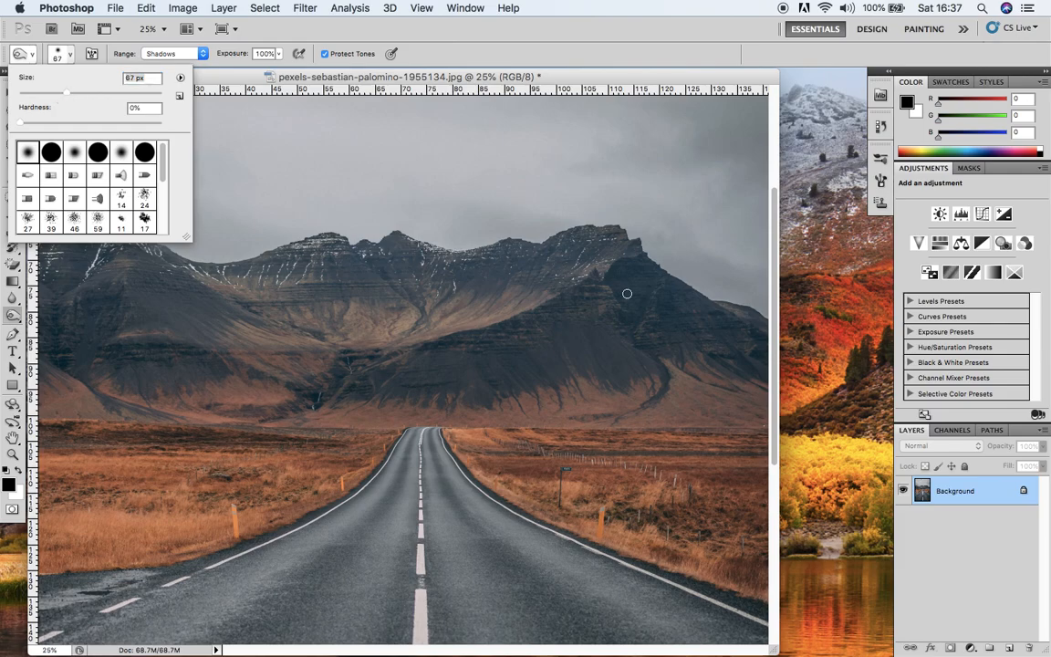
{"action": "left_click", "coordinate": [182, 51]}
{"action": "left_click", "coordinate": [202, 55]}
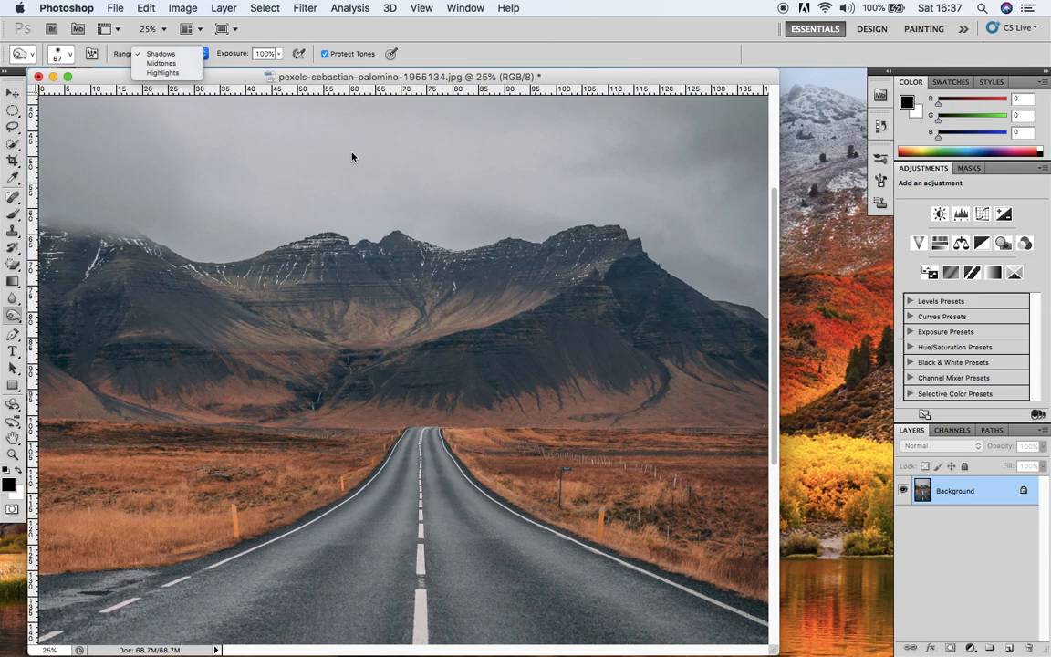
{"action": "left_click", "coordinate": [614, 300]}
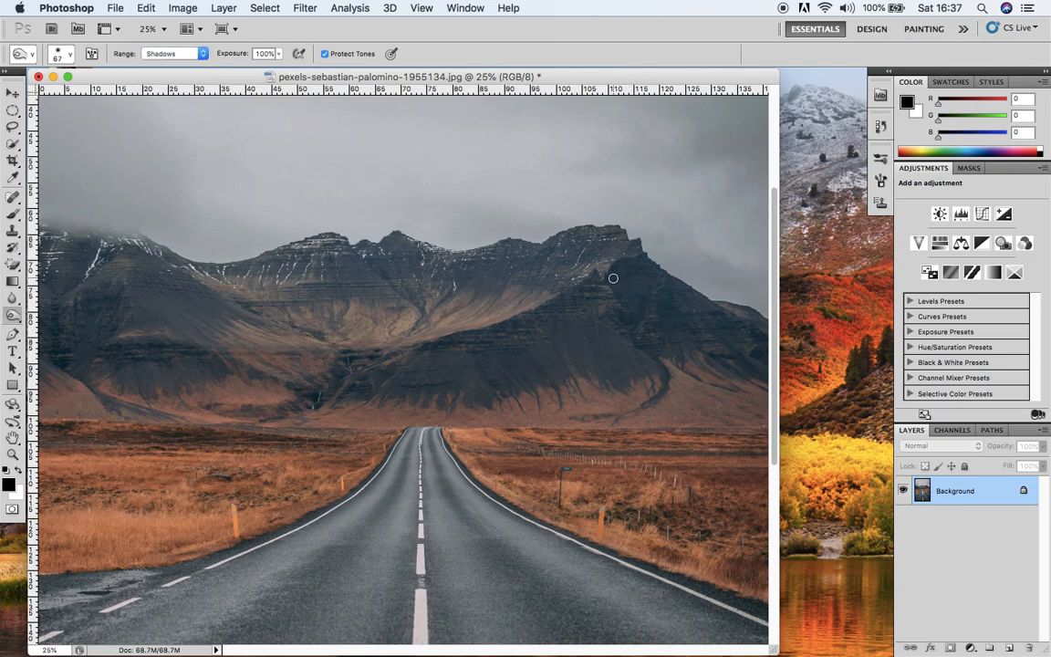
Step: Try a burn stroke at 100% exposure on the shaded slope under the right peak, and revert to the Open history state
{"action": "mouse_move", "coordinate": [615, 283]}
{"action": "left_mouse_down"}
{"action": "mouse_move", "coordinate": [612, 275]}
{"action": "mouse_move", "coordinate": [634, 313]}
{"action": "left_mouse_up"}
{"action": "left_click", "coordinate": [279, 54]}
{"action": "left_click", "coordinate": [280, 58]}
{"action": "left_click", "coordinate": [881, 126]}
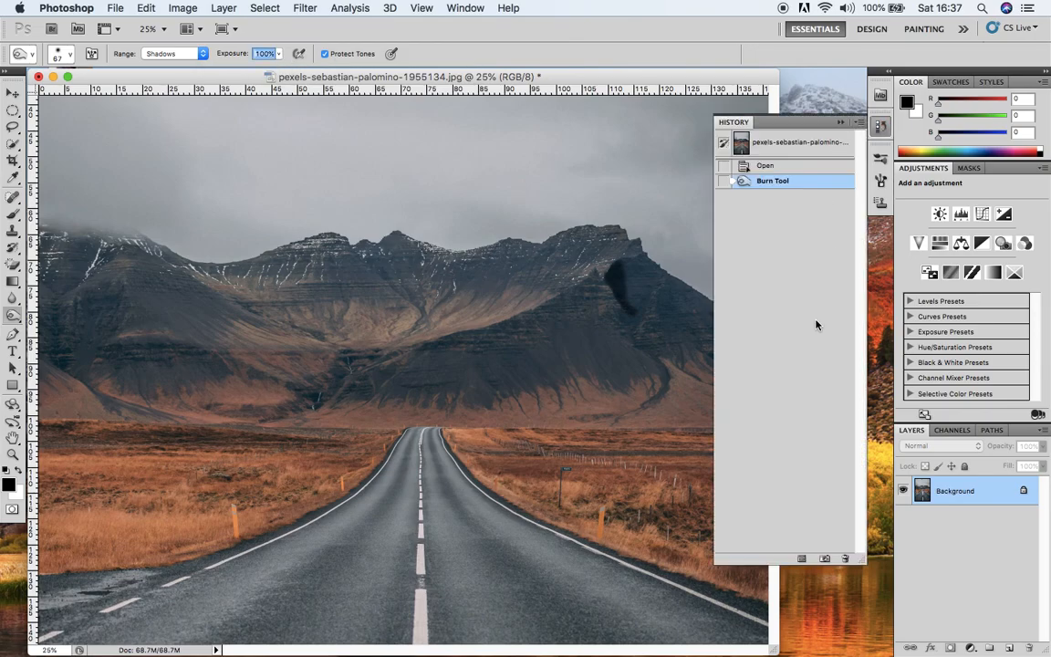
{"action": "left_click", "coordinate": [783, 168]}
Step: Try a burn stroke on the shaded slope under the right peak with 23% exposure, and revert to the Open history state
{"action": "left_click", "coordinate": [279, 54]}
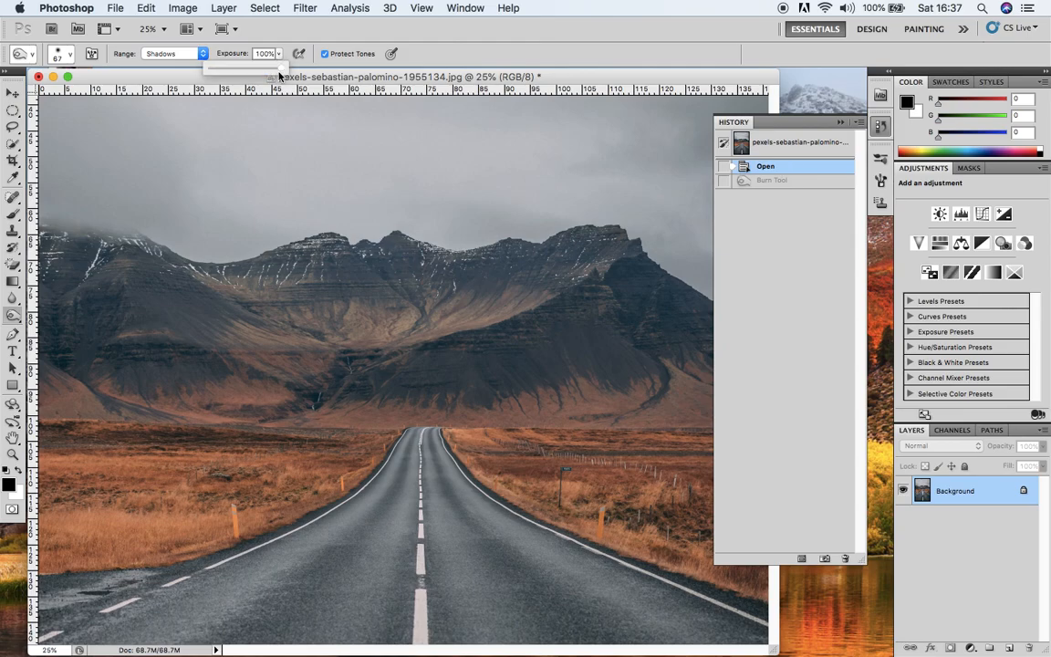
{"action": "left_click", "coordinate": [840, 121]}
{"action": "left_click", "coordinate": [840, 122]}
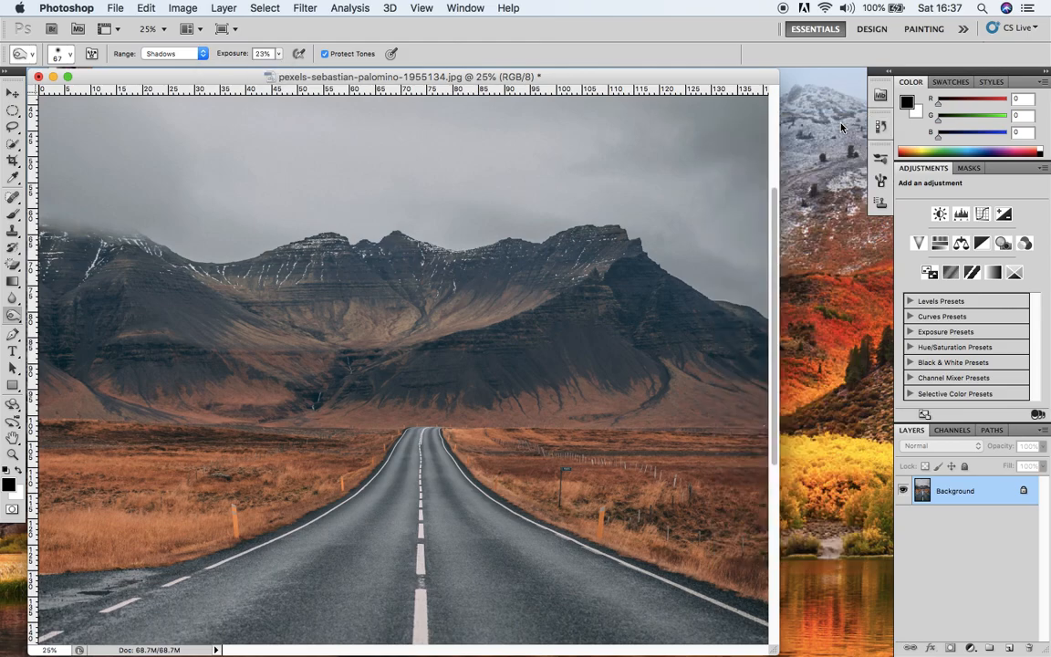
{"action": "mouse_move", "coordinate": [612, 280]}
{"action": "left_mouse_down"}
{"action": "mouse_move", "coordinate": [609, 270]}
{"action": "mouse_move", "coordinate": [634, 312]}
{"action": "left_mouse_up"}
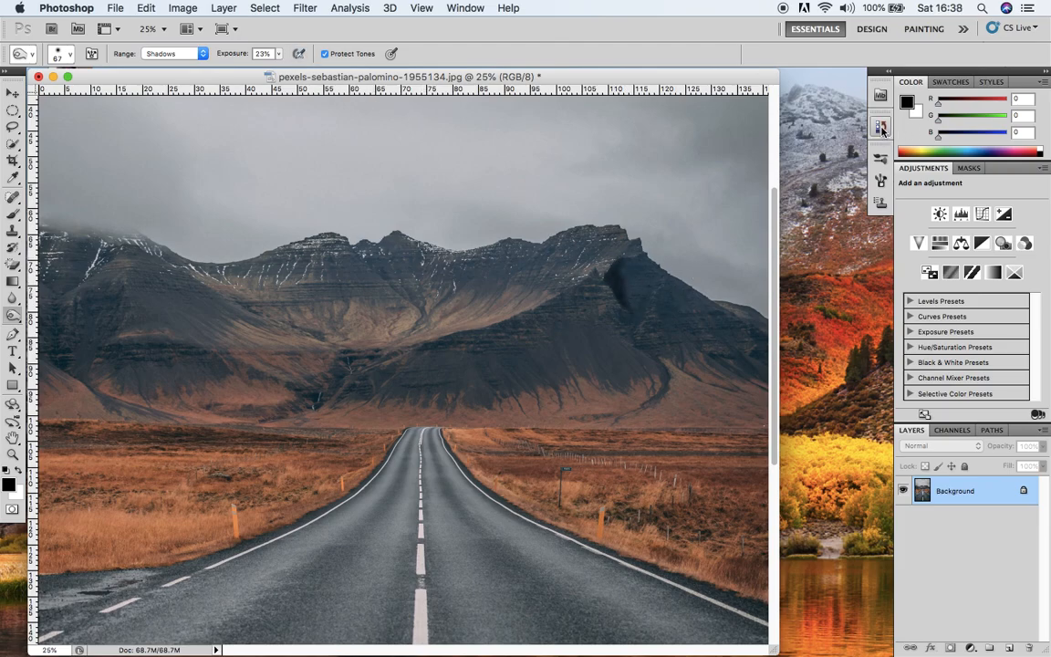
{"action": "left_click", "coordinate": [882, 129]}
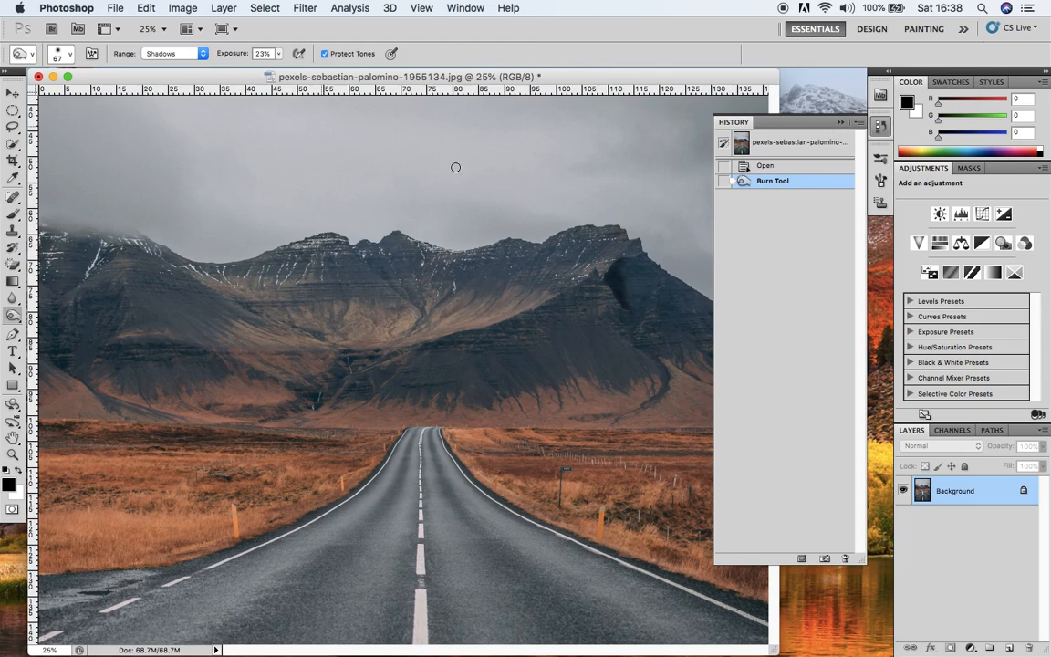
{"action": "left_click", "coordinate": [788, 168]}
Step: Lower the Burn exposure to 5% and darken the shaded strip just below the right peak
{"action": "left_click", "coordinate": [278, 55]}
{"action": "left_click_drag", "start_coordinate": [282, 70], "coordinate": [268, 72]}
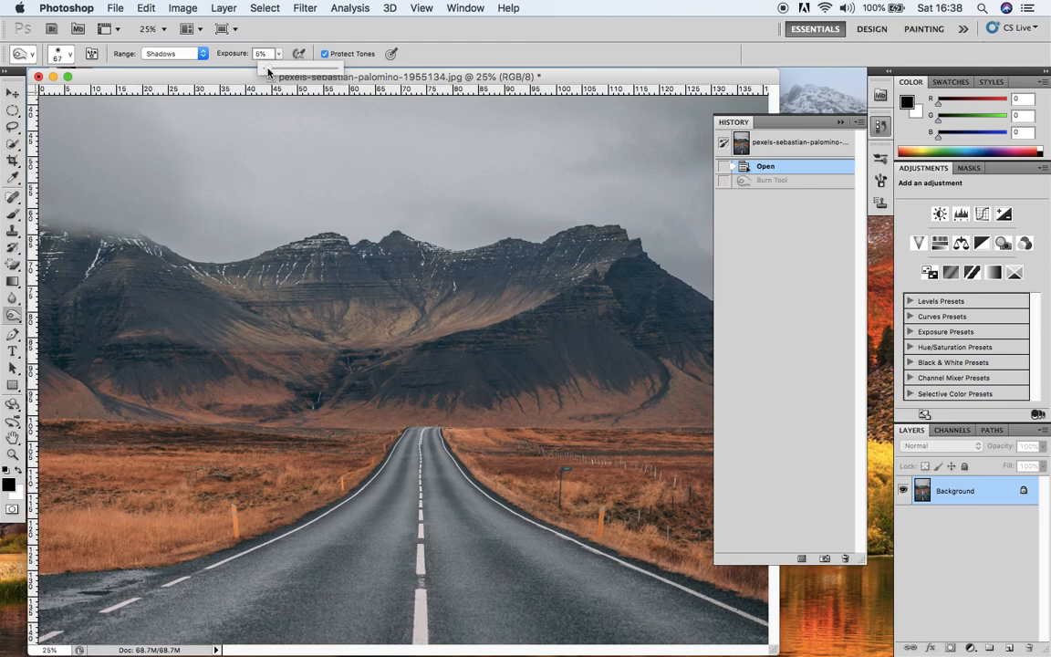
{"action": "left_click", "coordinate": [677, 228]}
{"action": "mouse_move", "coordinate": [621, 269]}
{"action": "left_mouse_down"}
{"action": "mouse_move", "coordinate": [615, 291]}
{"action": "mouse_move", "coordinate": [626, 300]}
{"action": "mouse_move", "coordinate": [609, 278]}
{"action": "mouse_move", "coordinate": [617, 270]}
{"action": "mouse_move", "coordinate": [607, 281]}
{"action": "mouse_move", "coordinate": [632, 304]}
{"action": "left_mouse_up"}
{"action": "left_click", "coordinate": [840, 123]}
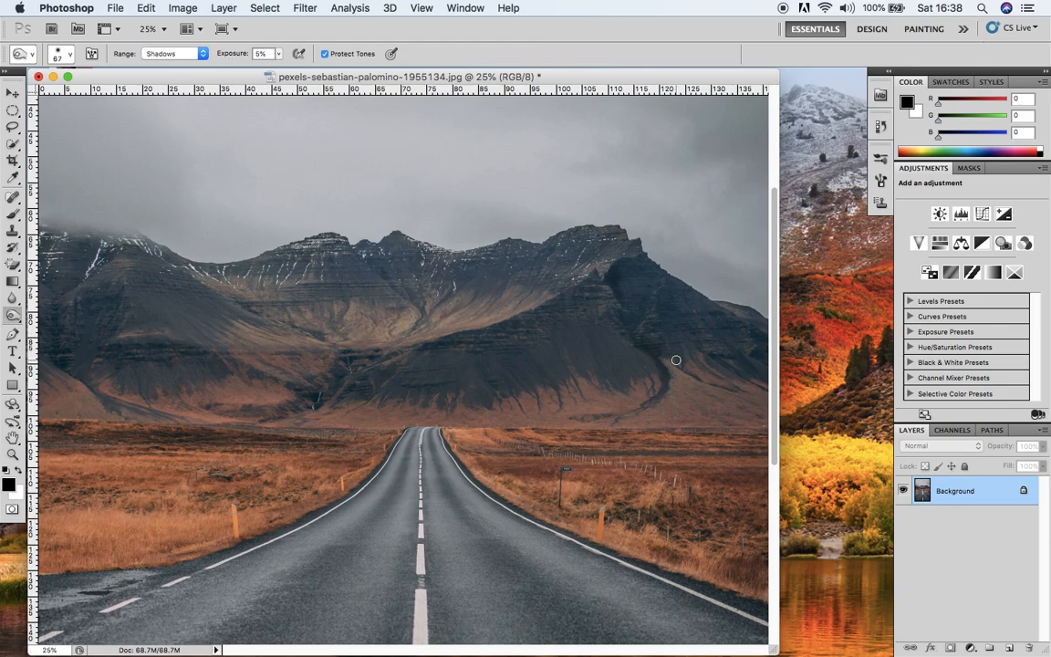
Step: Enlarge the Burn brush to 133 px and darken the shadowed slope descending from the right peak
{"action": "left_click", "coordinate": [72, 56]}
{"action": "left_click_drag", "start_coordinate": [66, 96], "coordinate": [103, 96]}
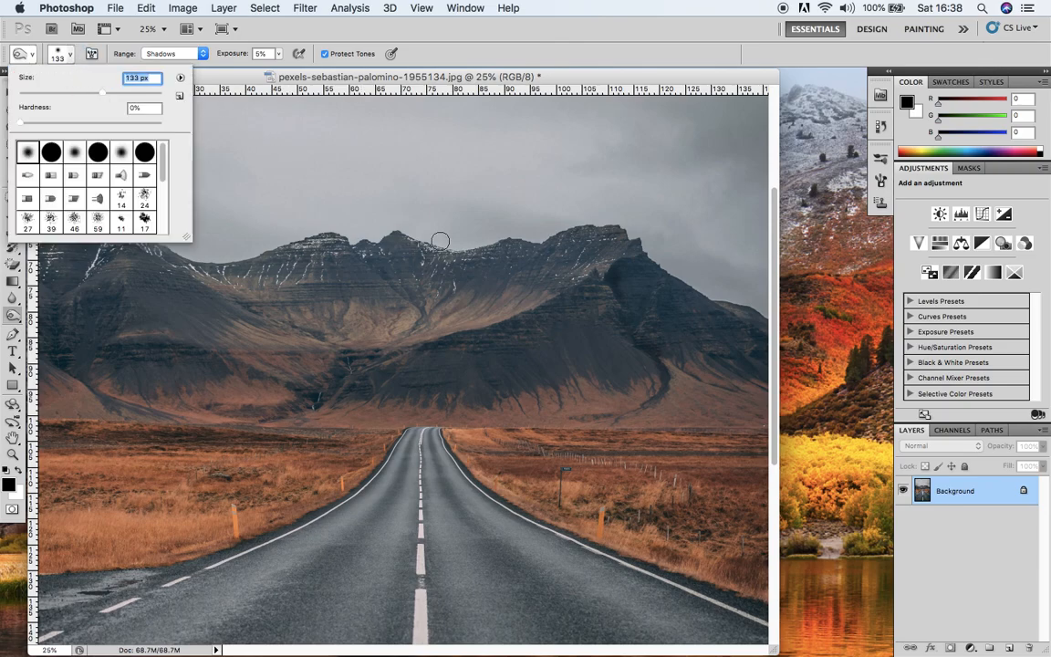
{"action": "left_click", "coordinate": [647, 294]}
{"action": "mouse_move", "coordinate": [648, 295]}
{"action": "left_mouse_down"}
{"action": "mouse_move", "coordinate": [641, 326]}
{"action": "mouse_move", "coordinate": [681, 350]}
{"action": "mouse_move", "coordinate": [689, 336]}
{"action": "mouse_move", "coordinate": [676, 348]}
{"action": "mouse_move", "coordinate": [653, 346]}
{"action": "mouse_move", "coordinate": [709, 353]}
{"action": "mouse_move", "coordinate": [661, 329]}
{"action": "mouse_move", "coordinate": [674, 316]}
{"action": "mouse_move", "coordinate": [648, 315]}
{"action": "mouse_move", "coordinate": [654, 299]}
{"action": "mouse_move", "coordinate": [633, 277]}
{"action": "mouse_move", "coordinate": [630, 368]}
{"action": "mouse_move", "coordinate": [663, 298]}
{"action": "mouse_move", "coordinate": [645, 282]}
{"action": "mouse_move", "coordinate": [649, 315]}
{"action": "mouse_move", "coordinate": [636, 299]}
{"action": "mouse_move", "coordinate": [637, 268]}
{"action": "mouse_move", "coordinate": [632, 295]}
{"action": "mouse_move", "coordinate": [639, 275]}
{"action": "mouse_move", "coordinate": [674, 319]}
{"action": "mouse_move", "coordinate": [605, 333]}
{"action": "left_mouse_up"}
Step: Increase the Burn brush size to 422 px
{"action": "left_click", "coordinate": [64, 54]}
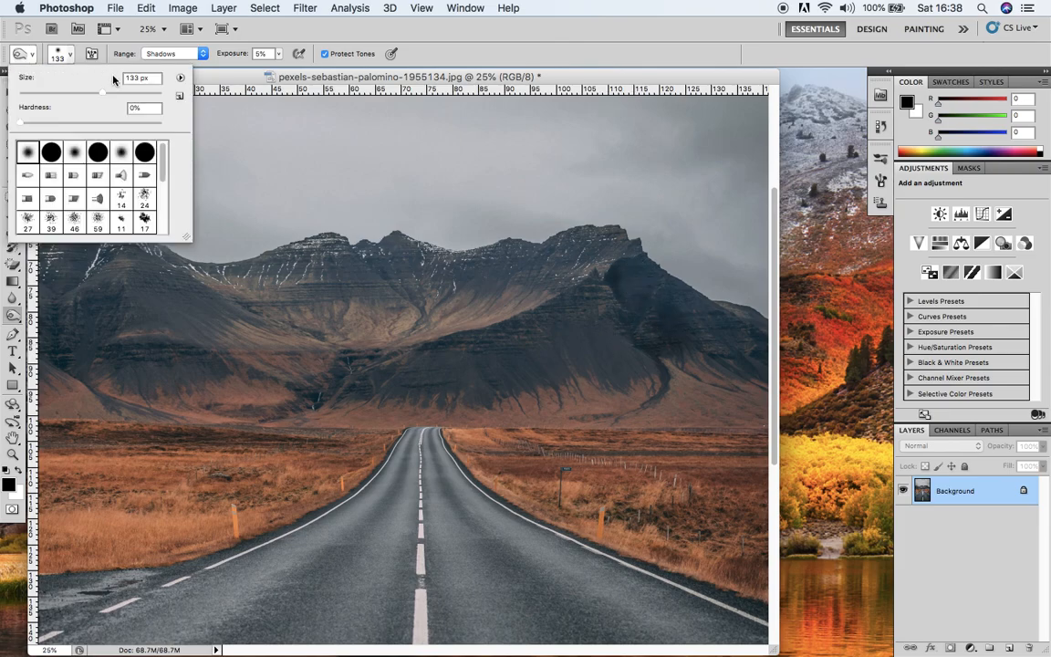
{"action": "left_click", "coordinate": [134, 93]}
{"action": "left_click_drag", "start_coordinate": [134, 94], "coordinate": [144, 94]}
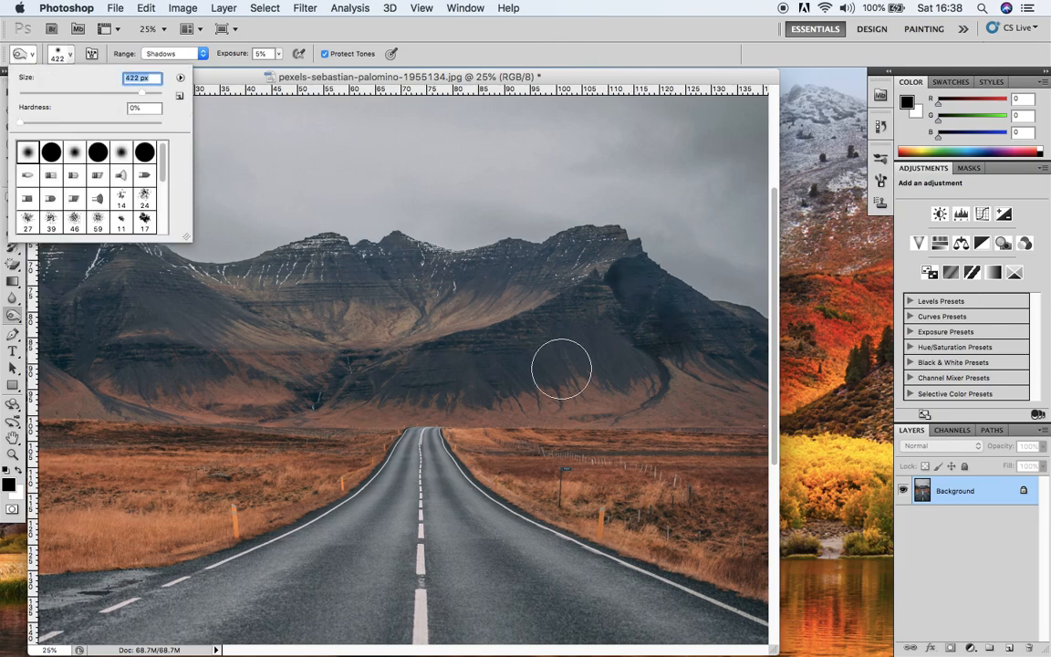
Step: Try burning the broad dark slope of the right mountain, and step back three Burn strokes in the history
{"action": "left_click", "coordinate": [515, 351]}
{"action": "mouse_move", "coordinate": [596, 352]}
{"action": "left_mouse_down"}
{"action": "mouse_move", "coordinate": [449, 365]}
{"action": "mouse_move", "coordinate": [618, 338]}
{"action": "mouse_move", "coordinate": [594, 367]}
{"action": "mouse_move", "coordinate": [563, 317]}
{"action": "mouse_move", "coordinate": [590, 348]}
{"action": "mouse_move", "coordinate": [630, 346]}
{"action": "mouse_move", "coordinate": [670, 285]}
{"action": "mouse_move", "coordinate": [624, 270]}
{"action": "mouse_move", "coordinate": [753, 341]}
{"action": "mouse_move", "coordinate": [638, 271]}
{"action": "mouse_move", "coordinate": [532, 326]}
{"action": "mouse_move", "coordinate": [495, 362]}
{"action": "mouse_move", "coordinate": [434, 381]}
{"action": "mouse_move", "coordinate": [633, 331]}
{"action": "mouse_move", "coordinate": [706, 341]}
{"action": "mouse_move", "coordinate": [699, 317]}
{"action": "mouse_move", "coordinate": [670, 290]}
{"action": "mouse_move", "coordinate": [756, 346]}
{"action": "mouse_move", "coordinate": [558, 330]}
{"action": "mouse_move", "coordinate": [657, 328]}
{"action": "mouse_move", "coordinate": [479, 352]}
{"action": "left_mouse_up"}
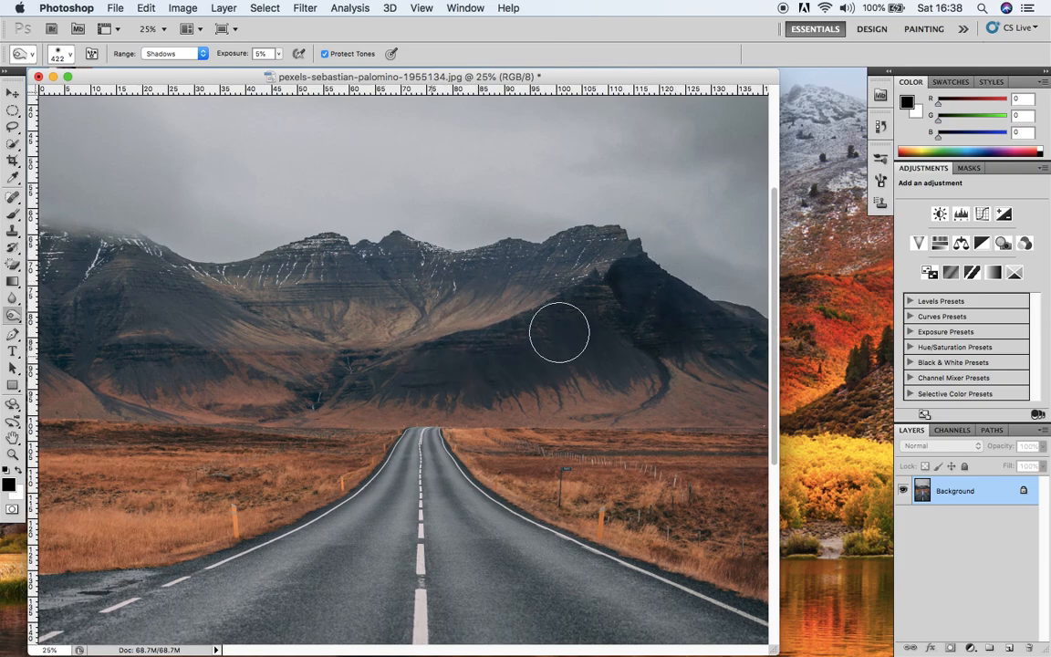
{"action": "mouse_move", "coordinate": [578, 349]}
{"action": "left_mouse_down"}
{"action": "mouse_move", "coordinate": [709, 326]}
{"action": "mouse_move", "coordinate": [654, 313]}
{"action": "mouse_move", "coordinate": [483, 355]}
{"action": "mouse_move", "coordinate": [673, 286]}
{"action": "mouse_move", "coordinate": [576, 358]}
{"action": "mouse_move", "coordinate": [461, 372]}
{"action": "mouse_move", "coordinate": [652, 288]}
{"action": "mouse_move", "coordinate": [567, 301]}
{"action": "mouse_move", "coordinate": [671, 263]}
{"action": "mouse_move", "coordinate": [462, 373]}
{"action": "mouse_move", "coordinate": [561, 337]}
{"action": "mouse_move", "coordinate": [603, 342]}
{"action": "left_mouse_up"}
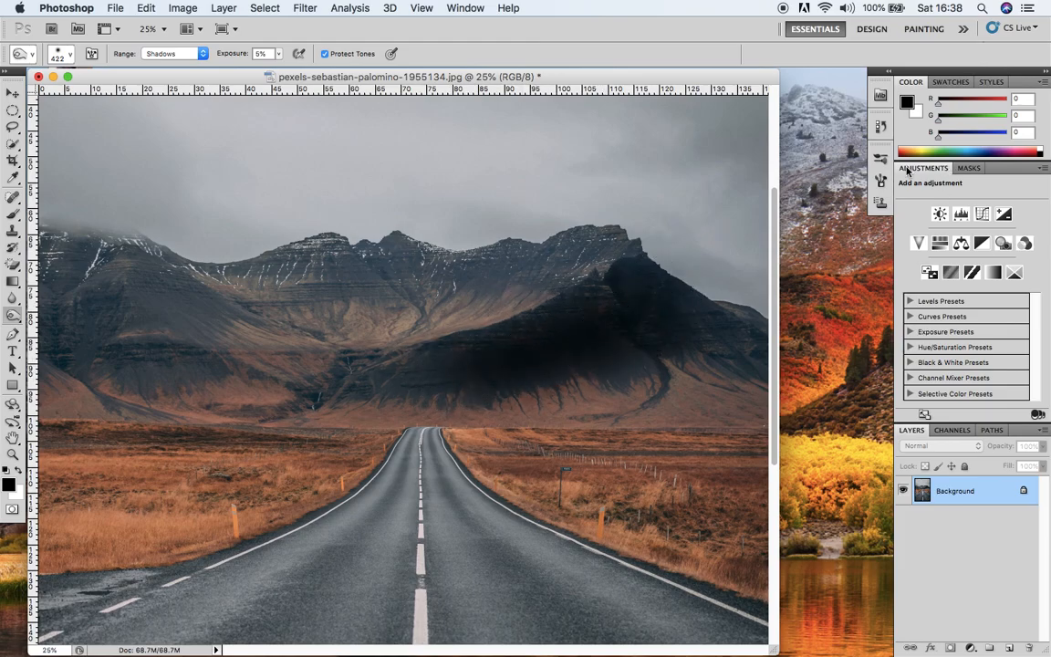
{"action": "left_click", "coordinate": [880, 125]}
{"action": "left_click", "coordinate": [811, 239]}
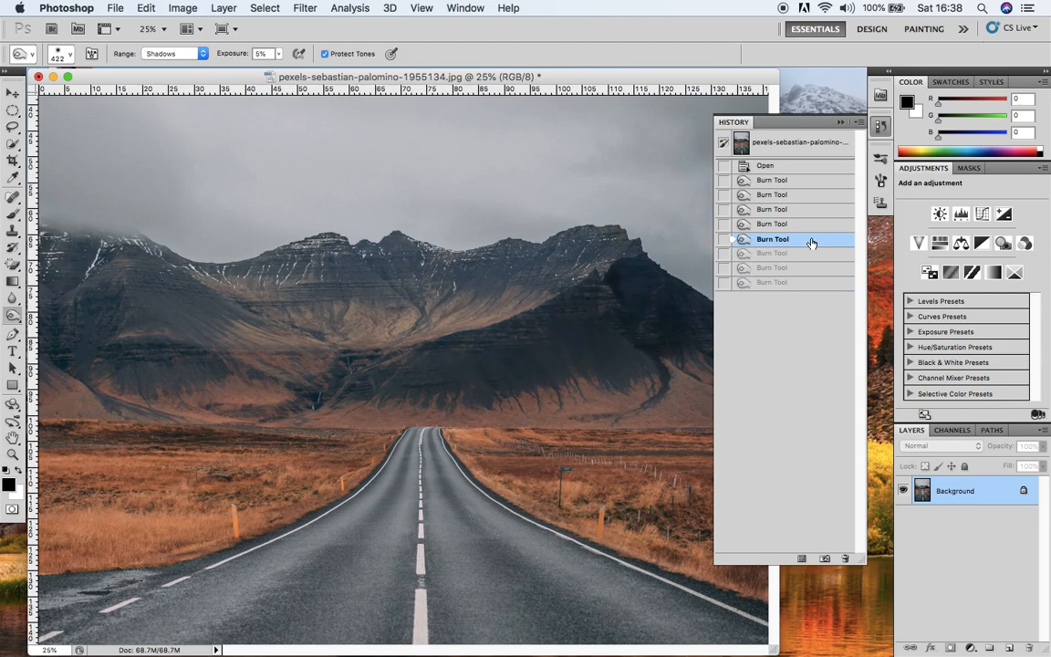
{"action": "left_click", "coordinate": [840, 123]}
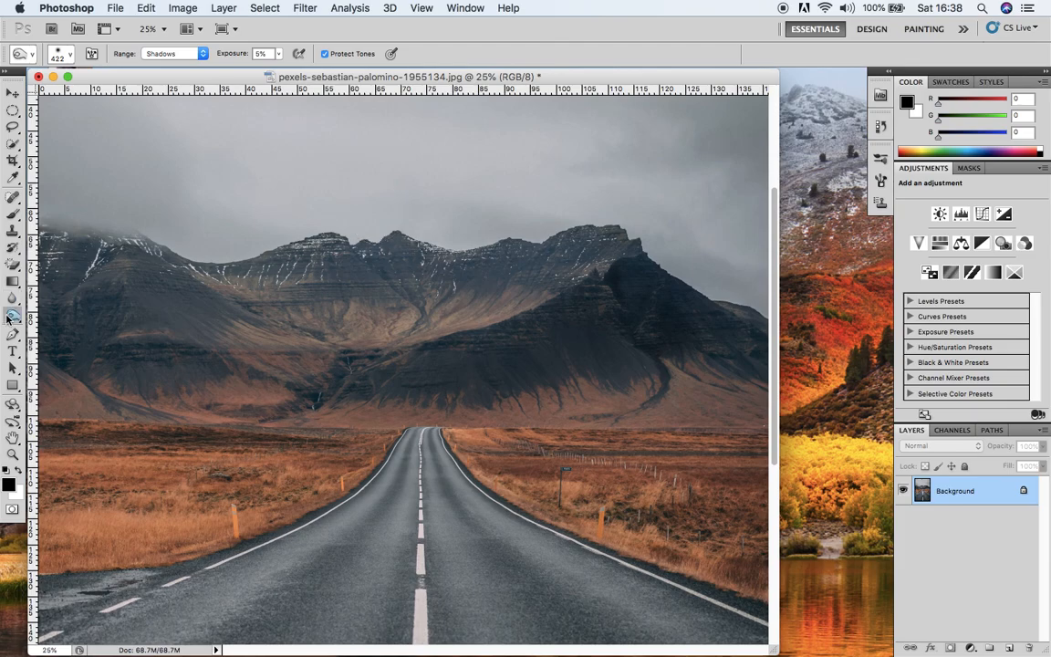
{"action": "left_click", "coordinate": [7, 321]}
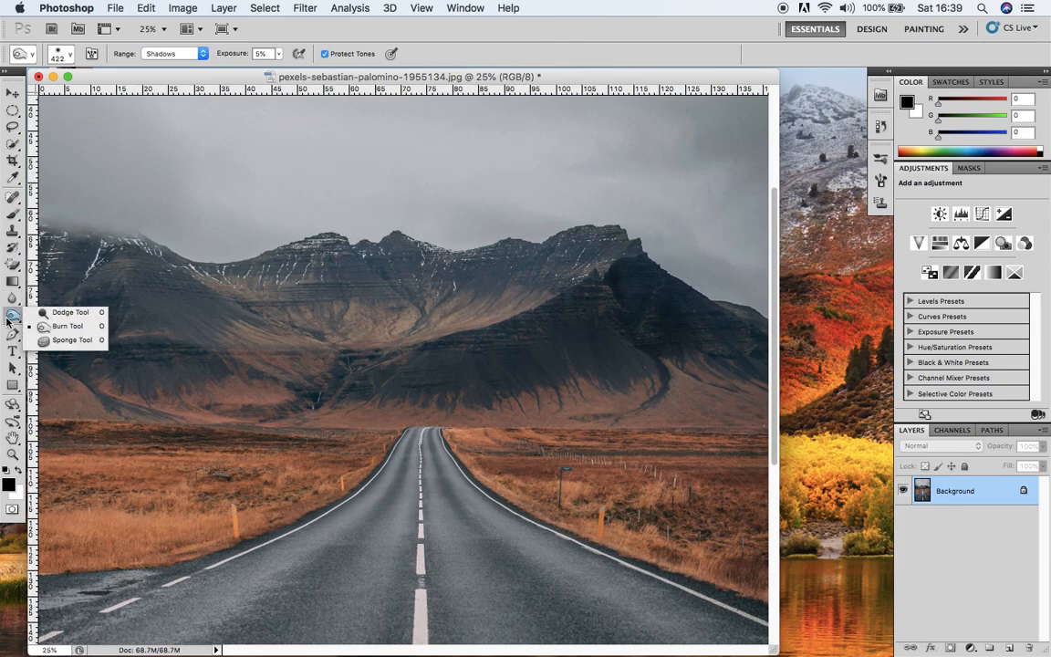
{"action": "left_click", "coordinate": [187, 53]}
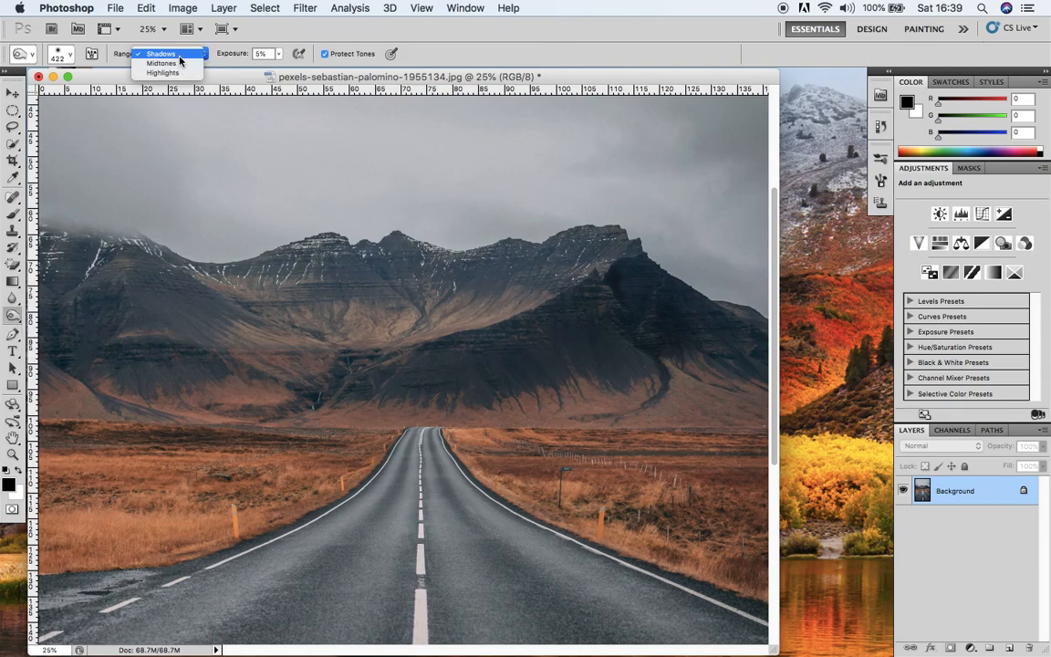
{"action": "left_click", "coordinate": [780, 372]}
Step: Burn the long white centre-line dash on the road in the Highlights range, and undo the last stroke through the history
{"action": "scroll", "coordinate": [701, 522], "scroll_direction": "down", "scroll_amount": 5}
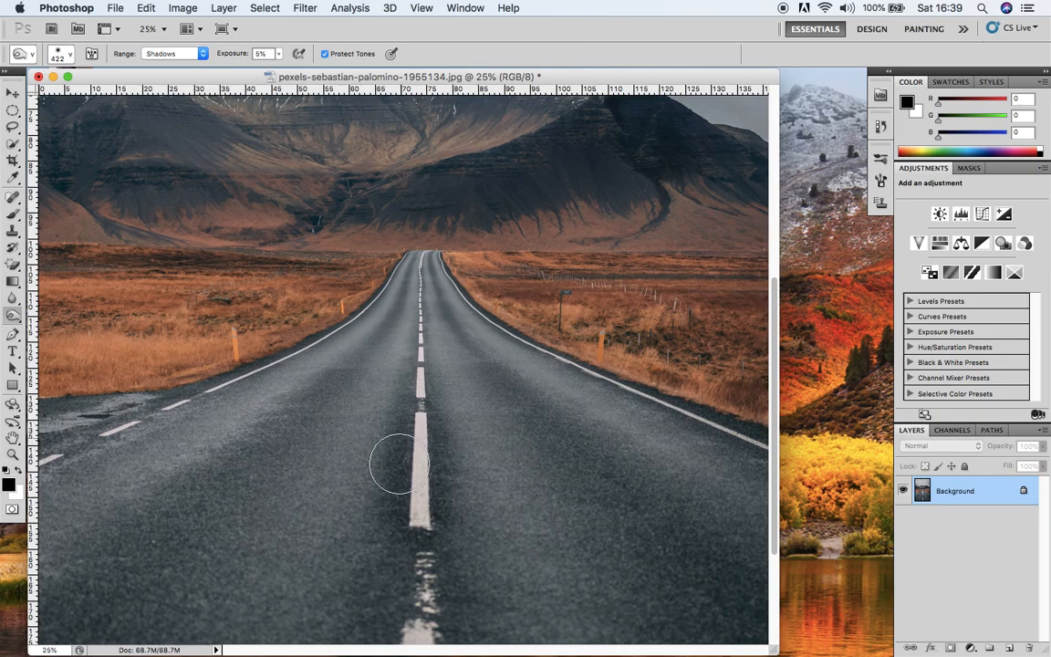
{"action": "left_click", "coordinate": [183, 52]}
{"action": "left_click", "coordinate": [172, 65]}
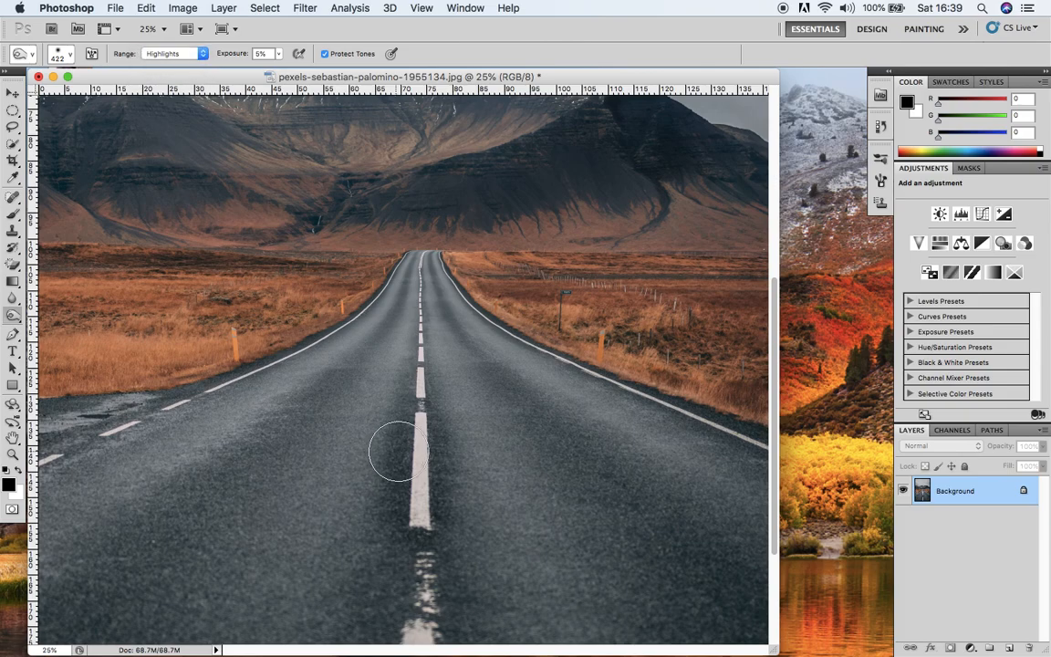
{"action": "mouse_move", "coordinate": [423, 502]}
{"action": "left_mouse_down"}
{"action": "mouse_move", "coordinate": [420, 457]}
{"action": "mouse_move", "coordinate": [421, 486]}
{"action": "left_mouse_up"}
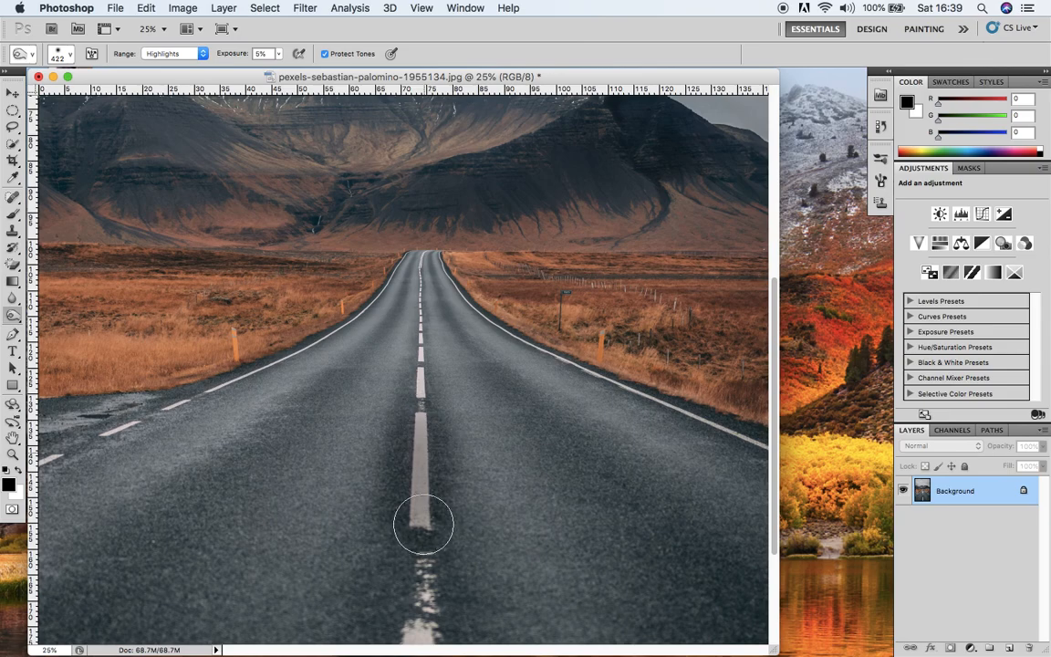
{"action": "left_click", "coordinate": [880, 127]}
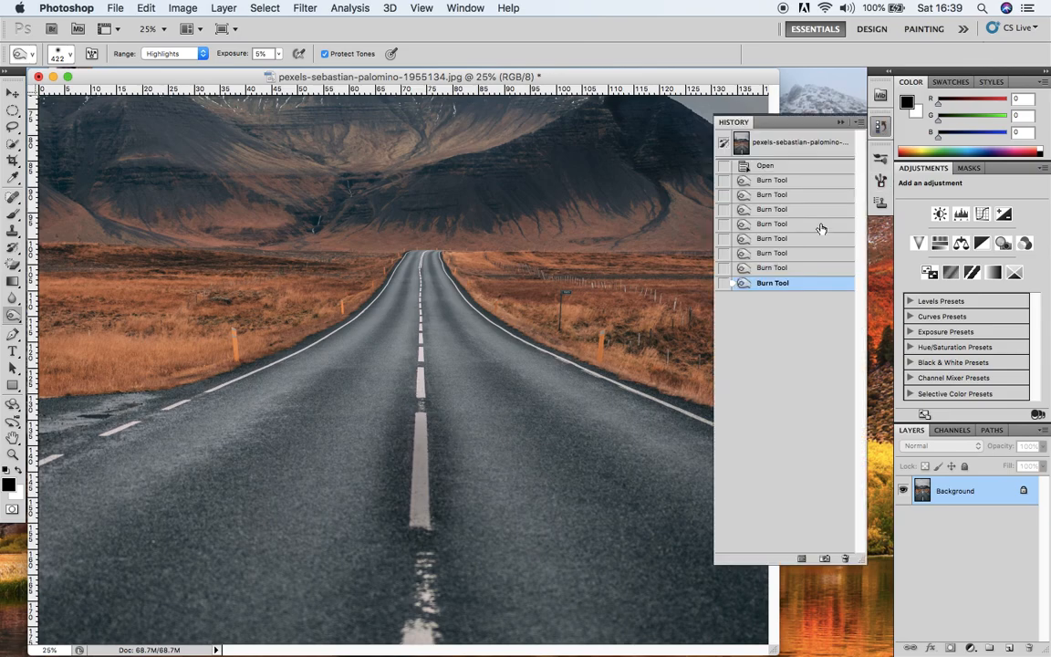
{"action": "left_click", "coordinate": [783, 269]}
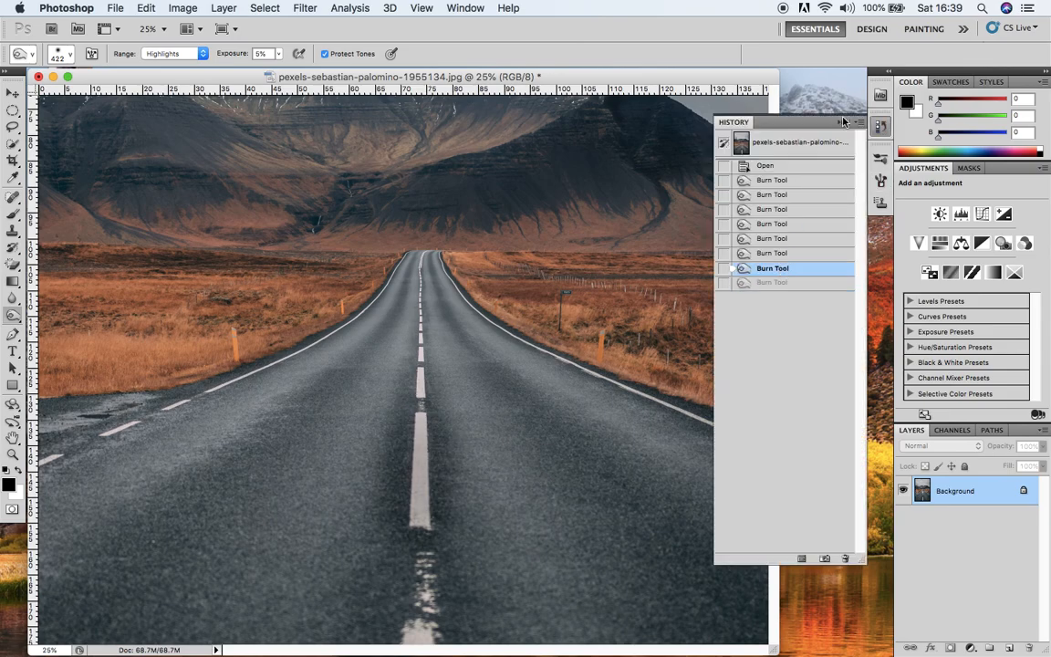
Step: Close the history and set the Burn tool's tonal range to Midtones
{"action": "left_click", "coordinate": [841, 122]}
{"action": "left_click", "coordinate": [199, 53]}
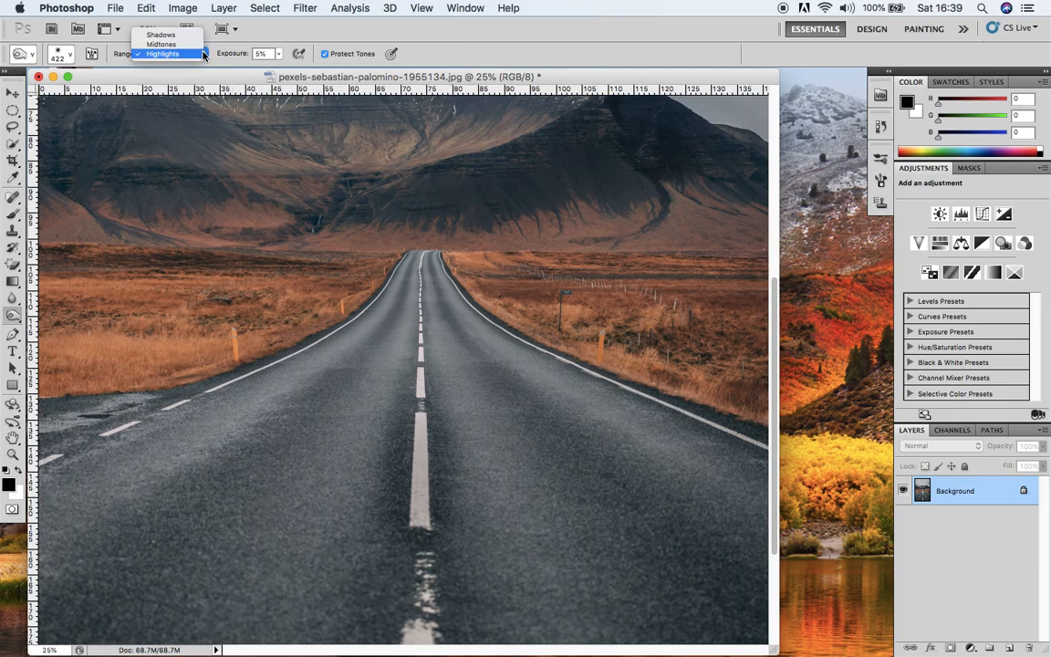
{"action": "left_click", "coordinate": [160, 40]}
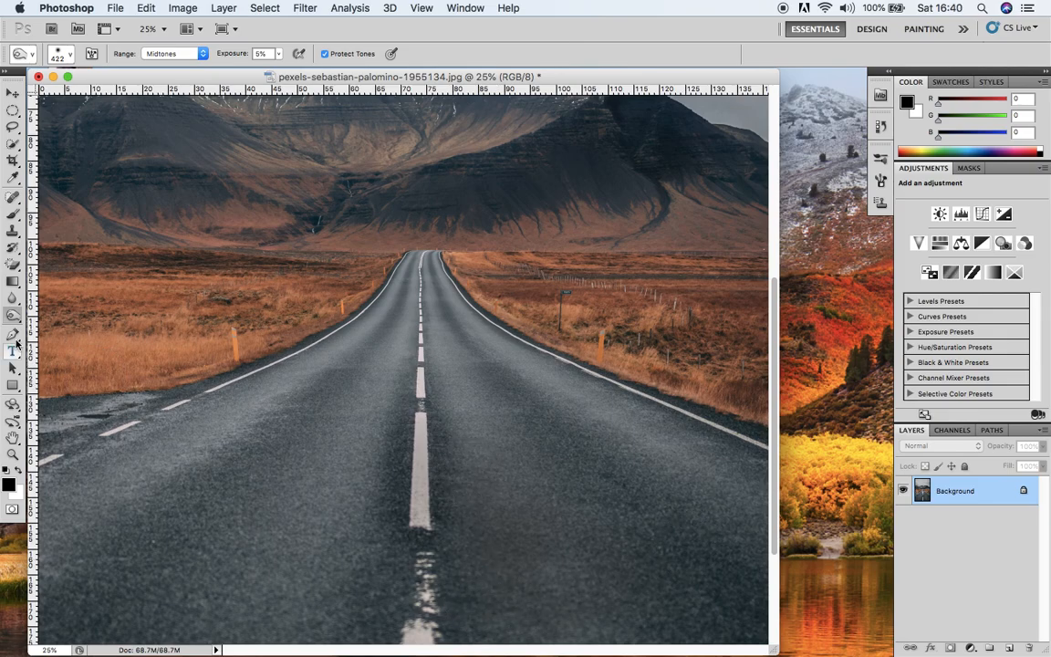
Step: Switch to the Dodge tool, check its brush size and range options, and set its exposure to 21%
{"action": "left_click_drag", "start_coordinate": [15, 319], "coordinate": [56, 297]}
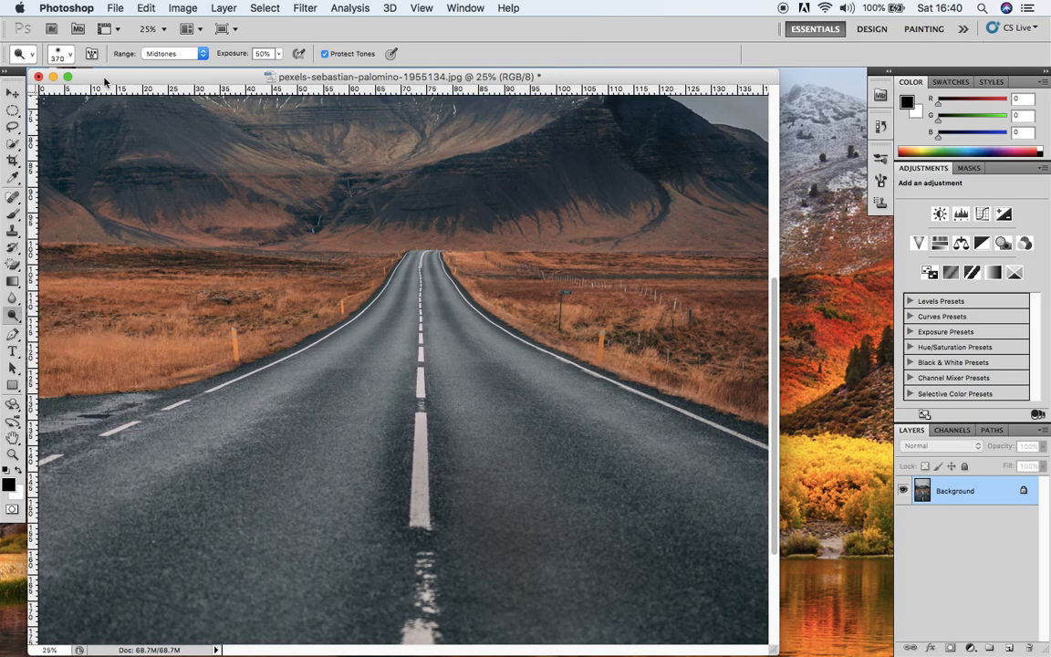
{"action": "left_click", "coordinate": [69, 53]}
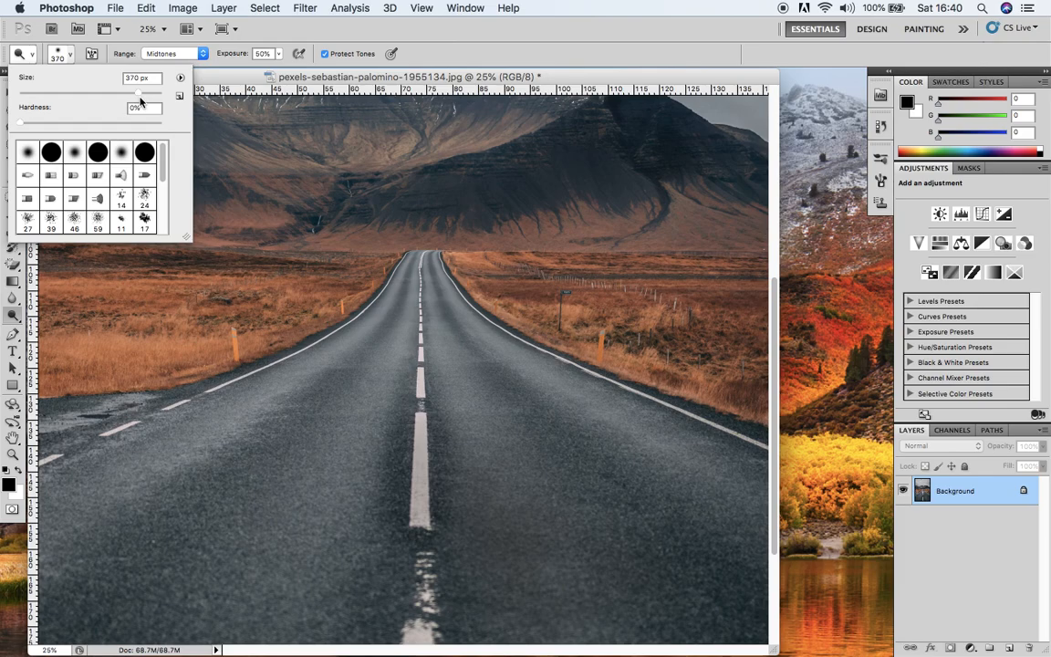
{"action": "left_click", "coordinate": [206, 54]}
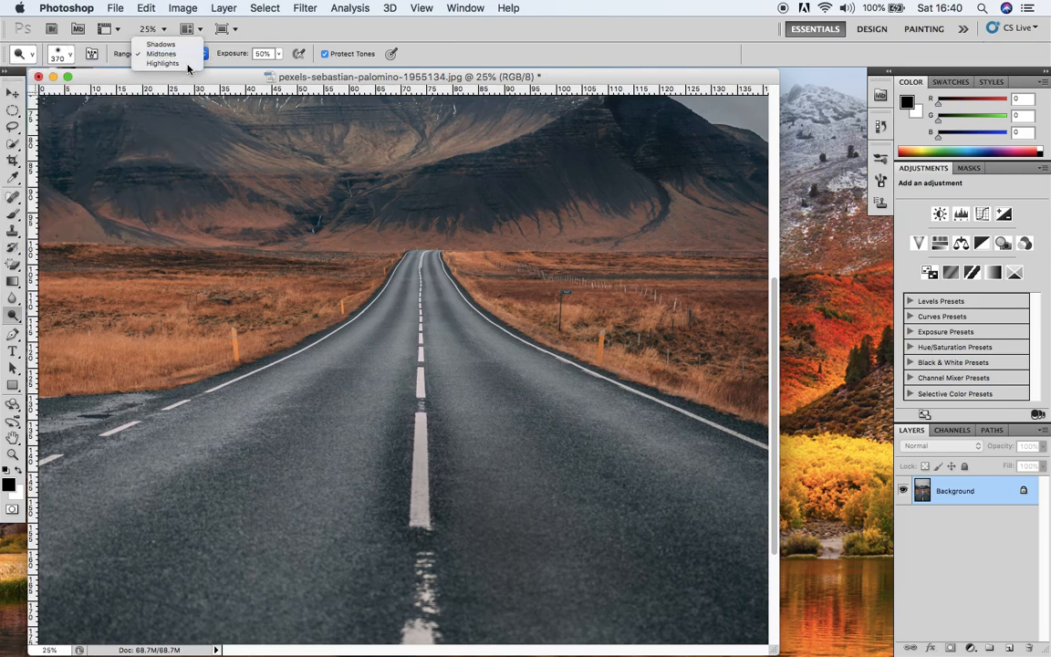
{"action": "left_click", "coordinate": [282, 66]}
{"action": "left_click", "coordinate": [278, 55]}
{"action": "left_click_drag", "start_coordinate": [260, 67], "coordinate": [247, 67]}
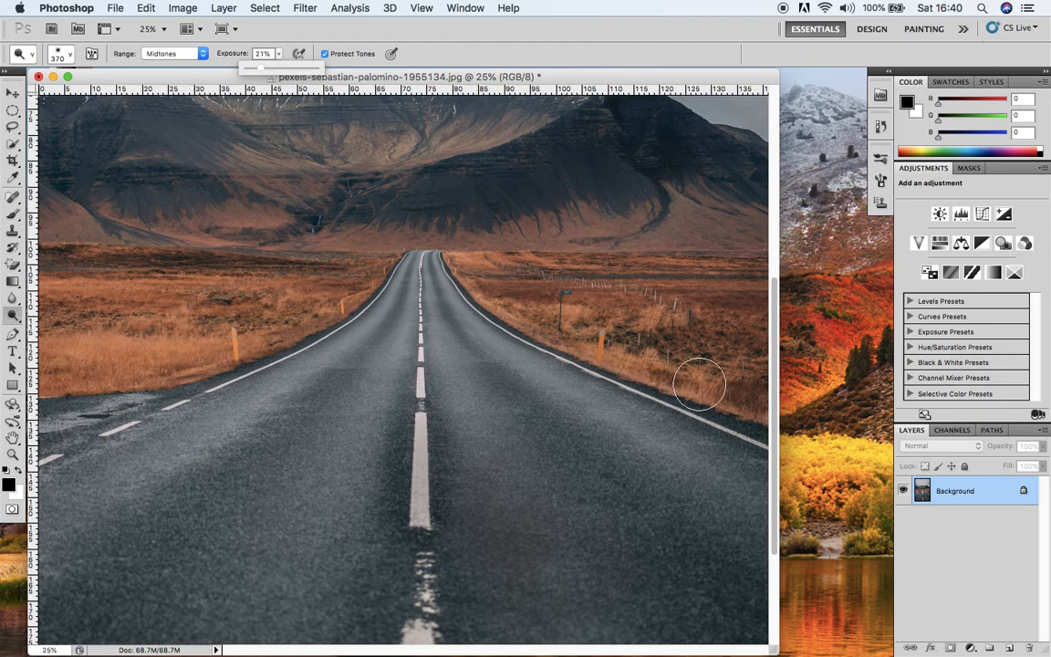
Step: Dodge the nearest white centre-line dash, the road's left edge and the left grass field in the Highlights range at 10% exposure
{"action": "key", "text": "super+minus"}
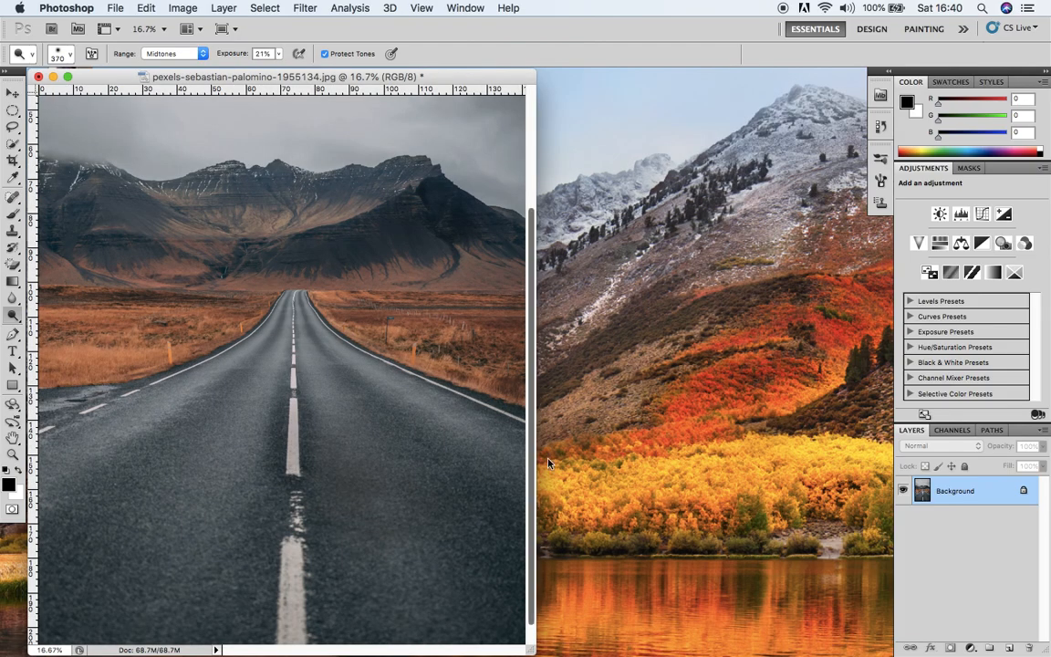
{"action": "left_click_drag", "start_coordinate": [532, 650], "coordinate": [689, 655]}
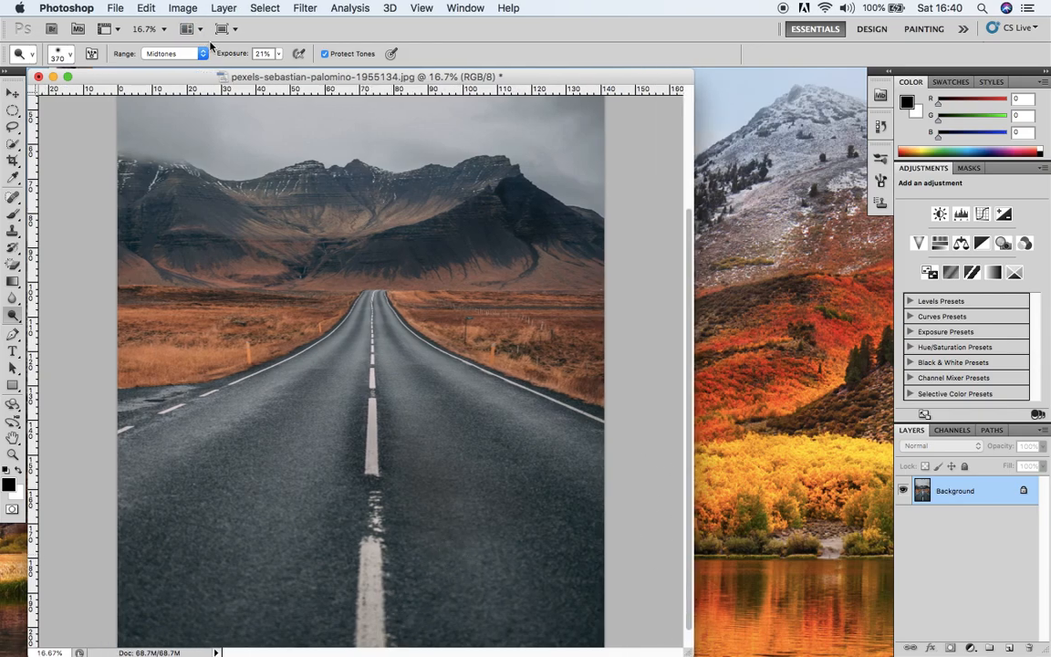
{"action": "left_click", "coordinate": [182, 53]}
{"action": "left_click", "coordinate": [173, 63]}
{"action": "left_click", "coordinate": [280, 54]}
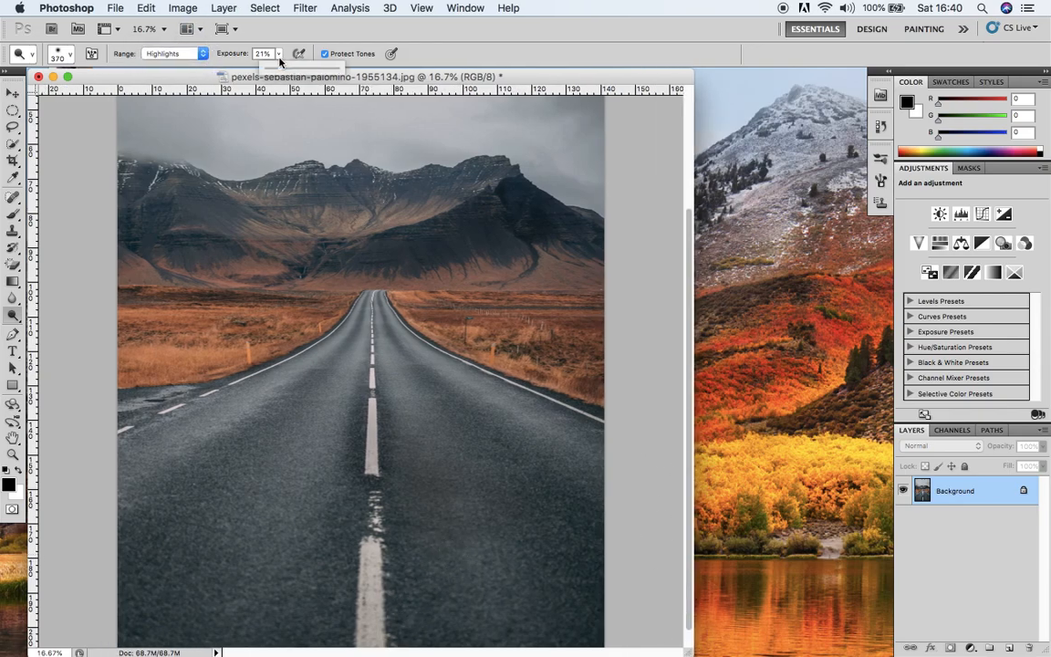
{"action": "left_click_drag", "start_coordinate": [279, 70], "coordinate": [274, 71]}
{"action": "left_click_drag", "start_coordinate": [369, 627], "coordinate": [376, 526]}
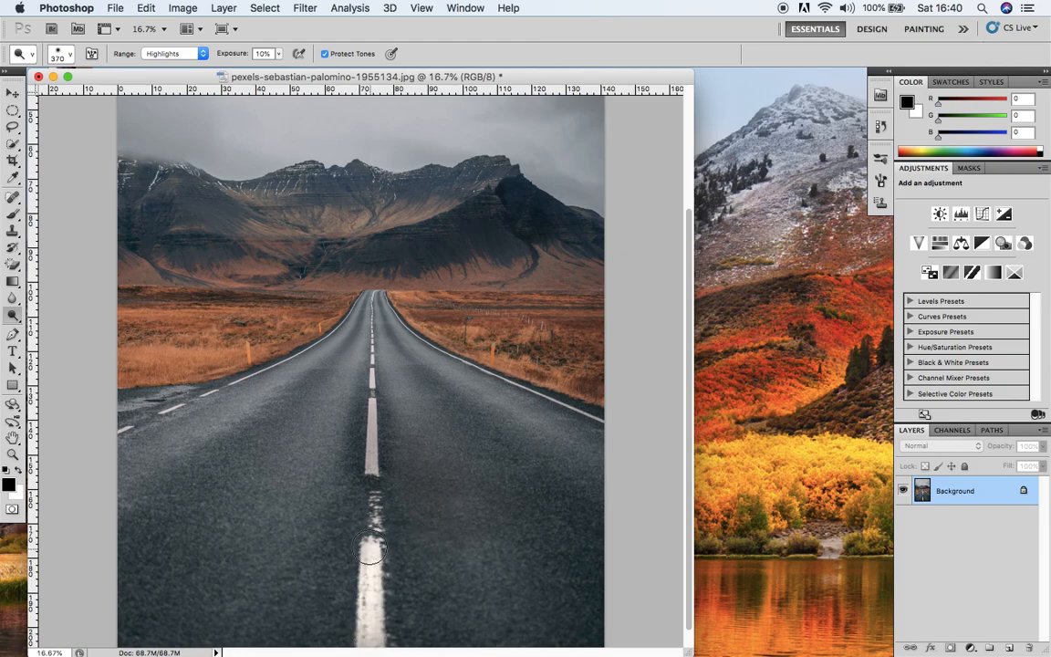
{"action": "mouse_move", "coordinate": [122, 429]}
{"action": "left_mouse_down"}
{"action": "mouse_move", "coordinate": [327, 345]}
{"action": "mouse_move", "coordinate": [356, 294]}
{"action": "mouse_move", "coordinate": [336, 318]}
{"action": "mouse_move", "coordinate": [157, 414]}
{"action": "mouse_move", "coordinate": [283, 374]}
{"action": "mouse_move", "coordinate": [343, 296]}
{"action": "mouse_move", "coordinate": [227, 447]}
{"action": "left_mouse_up"}
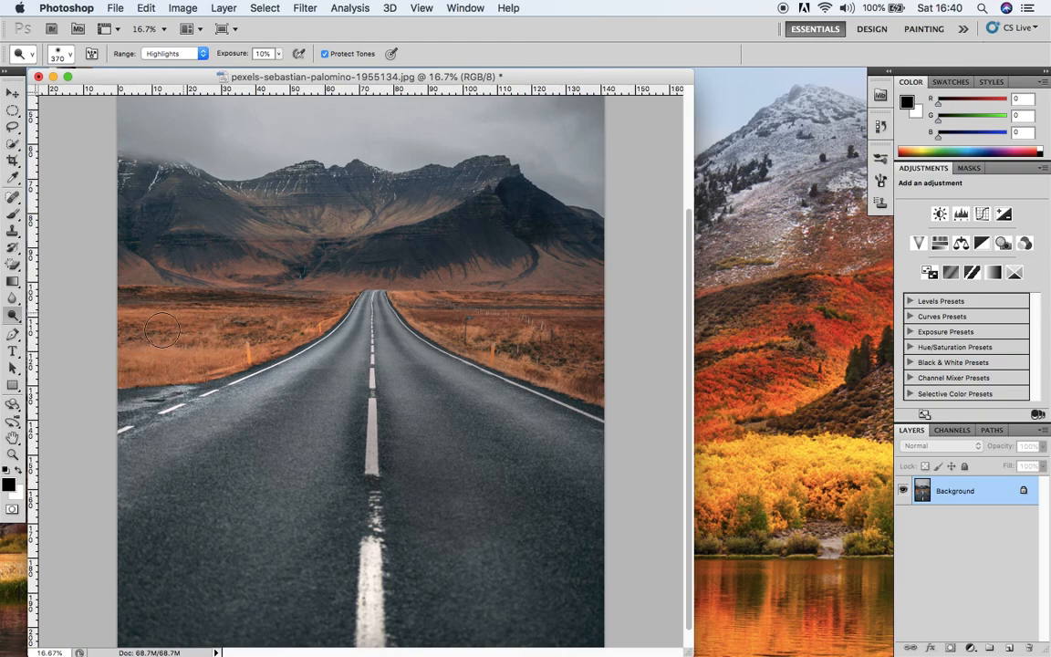
{"action": "mouse_move", "coordinate": [182, 349]}
{"action": "left_mouse_down"}
{"action": "mouse_move", "coordinate": [230, 361]}
{"action": "mouse_move", "coordinate": [225, 355]}
{"action": "mouse_move", "coordinate": [254, 344]}
{"action": "left_mouse_up"}
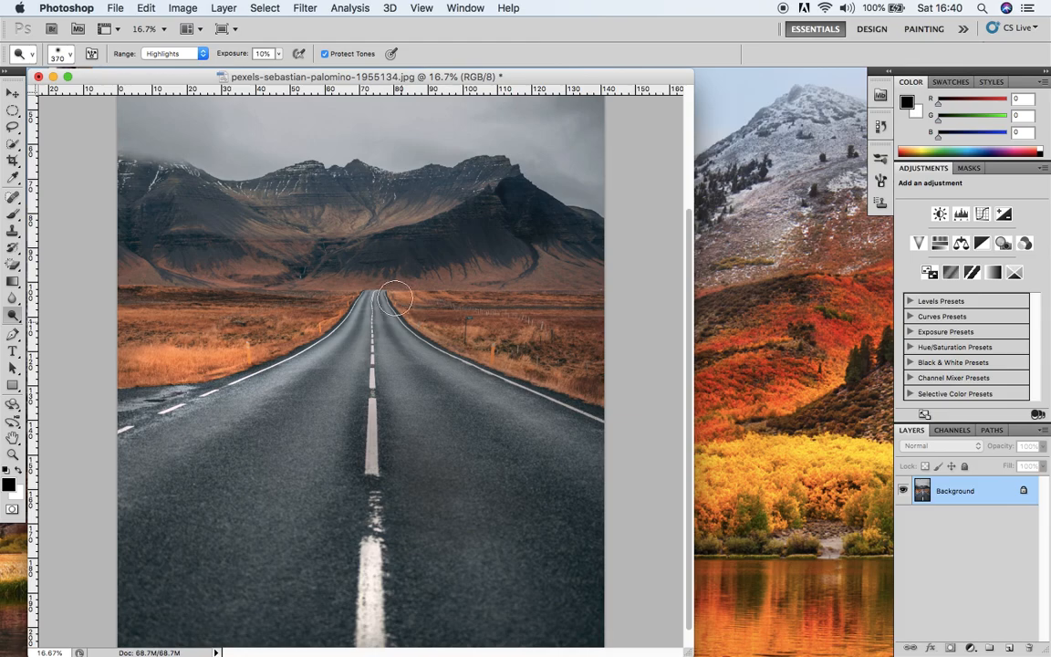
Step: Dodge the dark slope of the left mountain in the Shadows range
{"action": "left_click", "coordinate": [182, 54]}
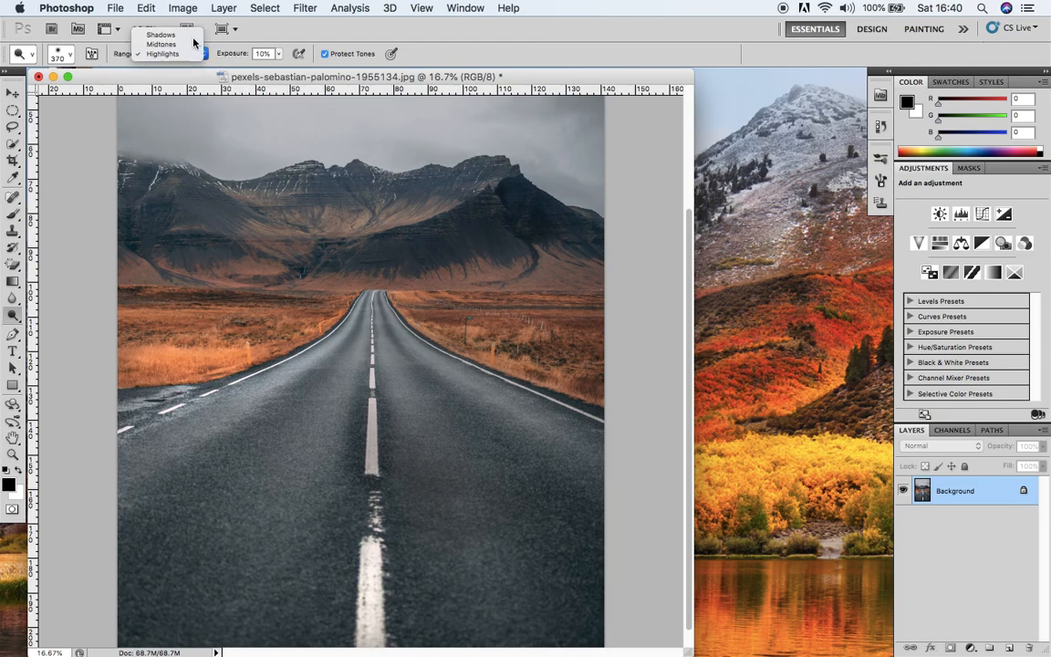
{"action": "left_click", "coordinate": [183, 34]}
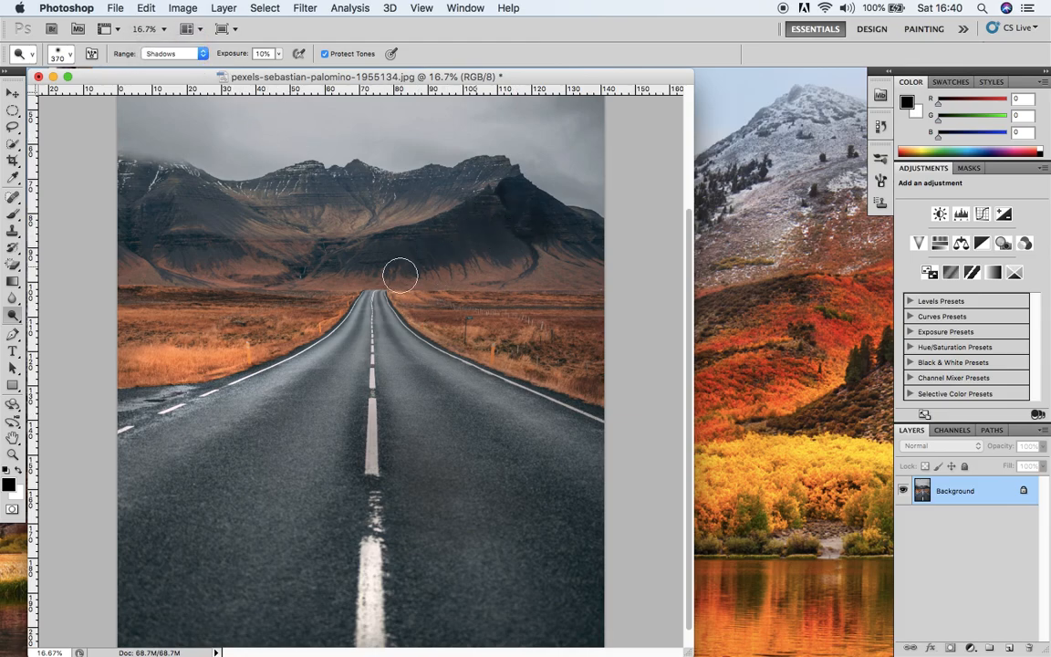
{"action": "mouse_move", "coordinate": [129, 217]}
{"action": "left_mouse_down"}
{"action": "mouse_move", "coordinate": [157, 202]}
{"action": "mouse_move", "coordinate": [133, 242]}
{"action": "mouse_move", "coordinate": [183, 265]}
{"action": "mouse_move", "coordinate": [147, 231]}
{"action": "left_mouse_up"}
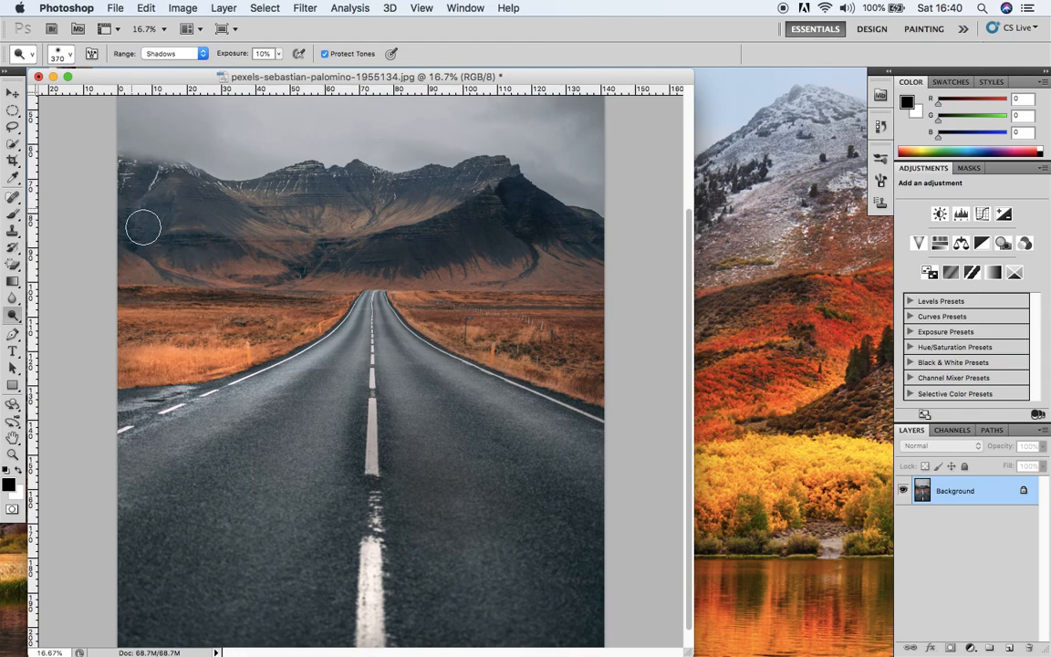
Step: Set the Dodge tool's range to Midtones, and check its exposure and brush size settings
{"action": "left_click", "coordinate": [202, 55]}
{"action": "left_click", "coordinate": [164, 66]}
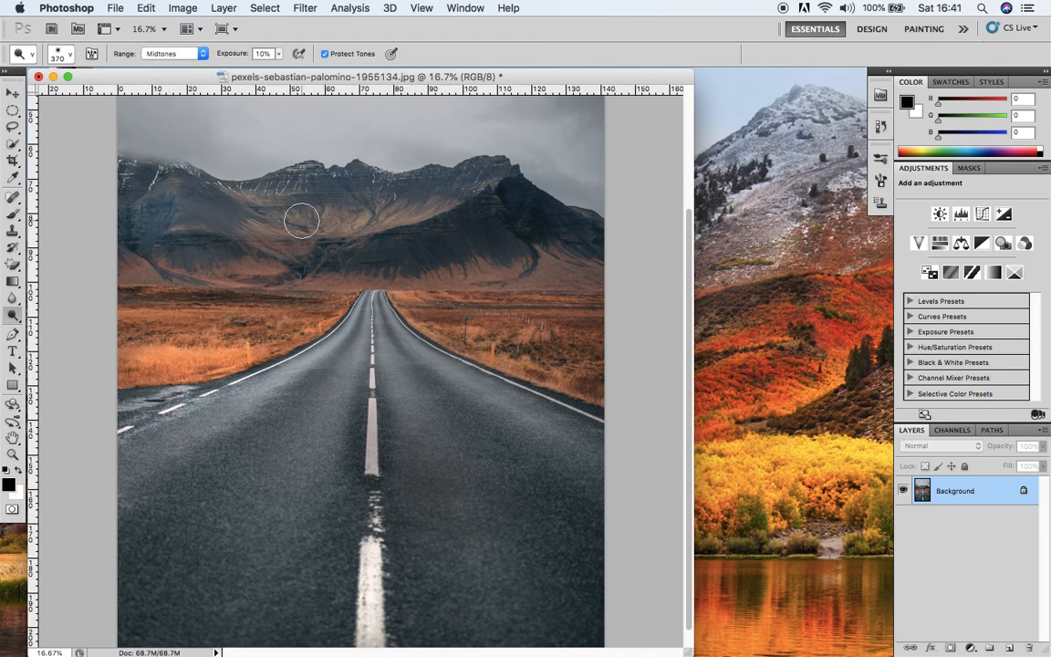
{"action": "left_click", "coordinate": [279, 53]}
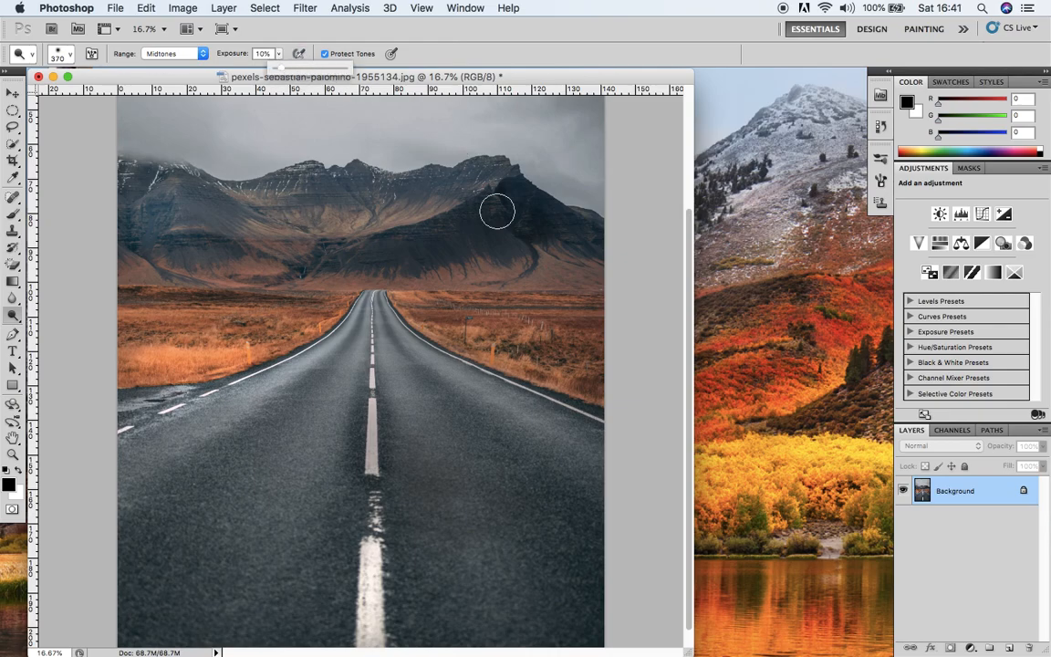
{"action": "mouse_move", "coordinate": [688, 320]}
{"action": "left_mouse_down"}
{"action": "mouse_move", "coordinate": [671, 274]}
{"action": "mouse_move", "coordinate": [620, 231]}
{"action": "left_mouse_up"}
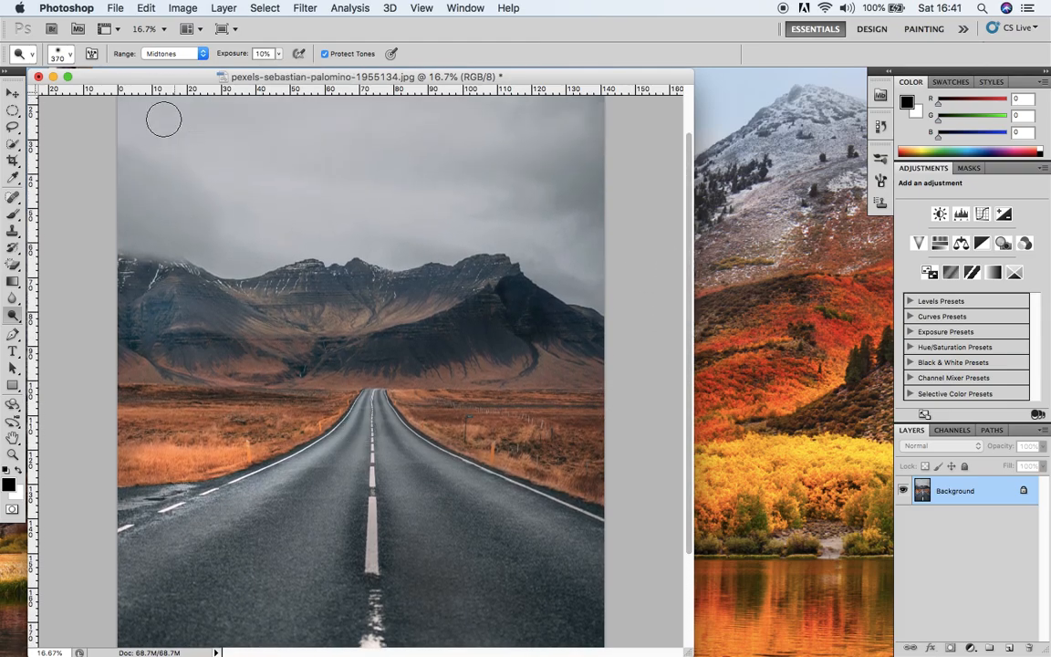
{"action": "left_click", "coordinate": [65, 53]}
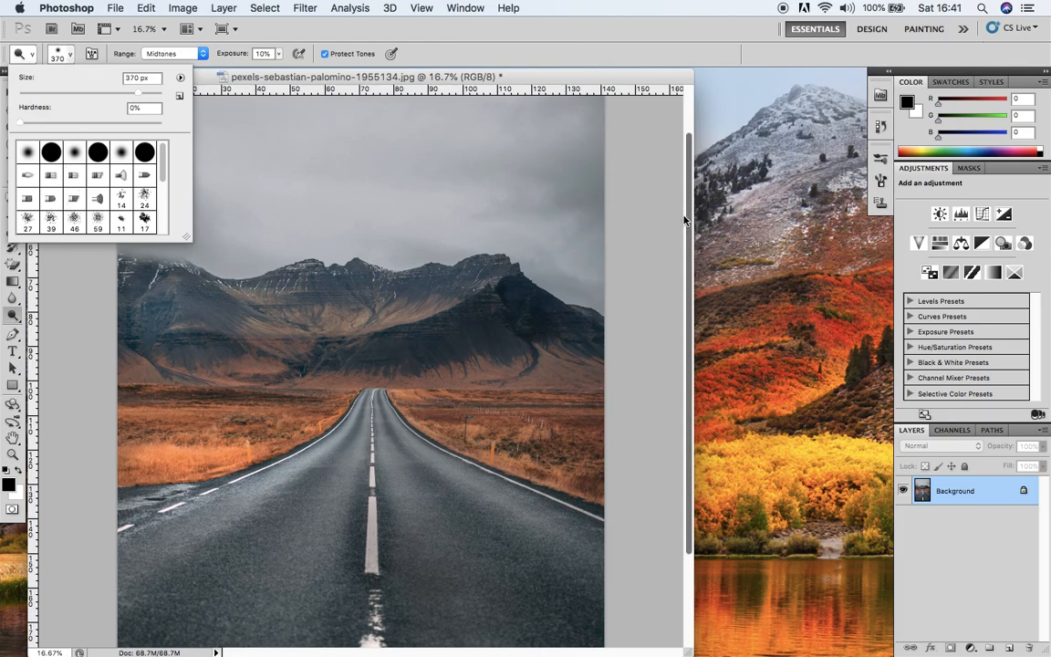
{"action": "left_click", "coordinate": [664, 293]}
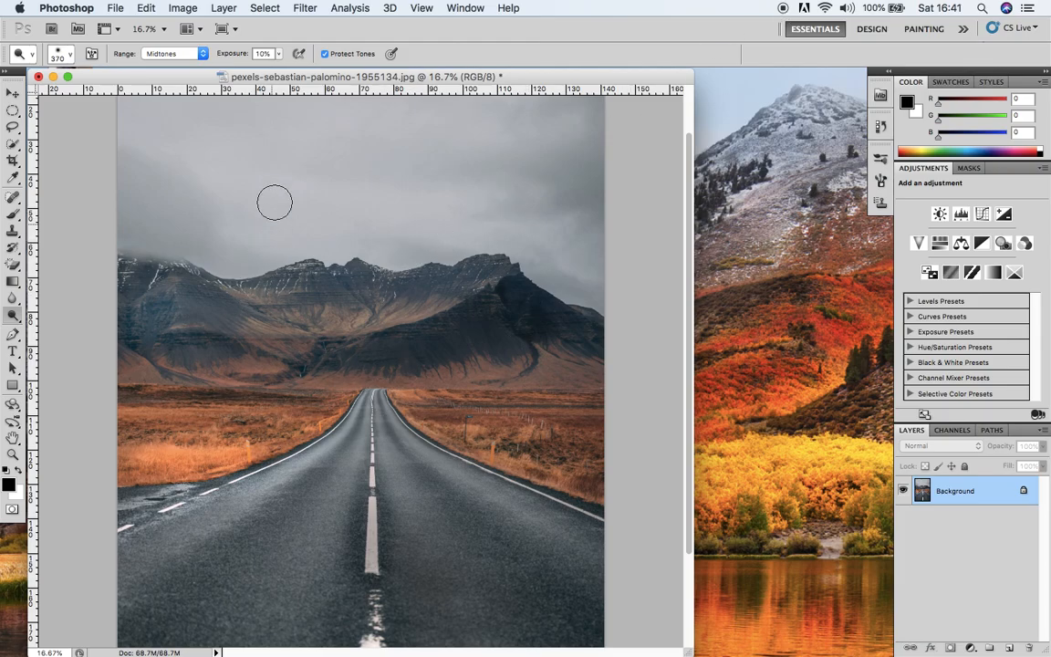
Step: Try darkening the whole photo in Levels with the black input level at 31, and cancel the adjustment
{"action": "left_click", "coordinate": [182, 8]}
{"action": "mouse_move", "coordinate": [265, 53]}
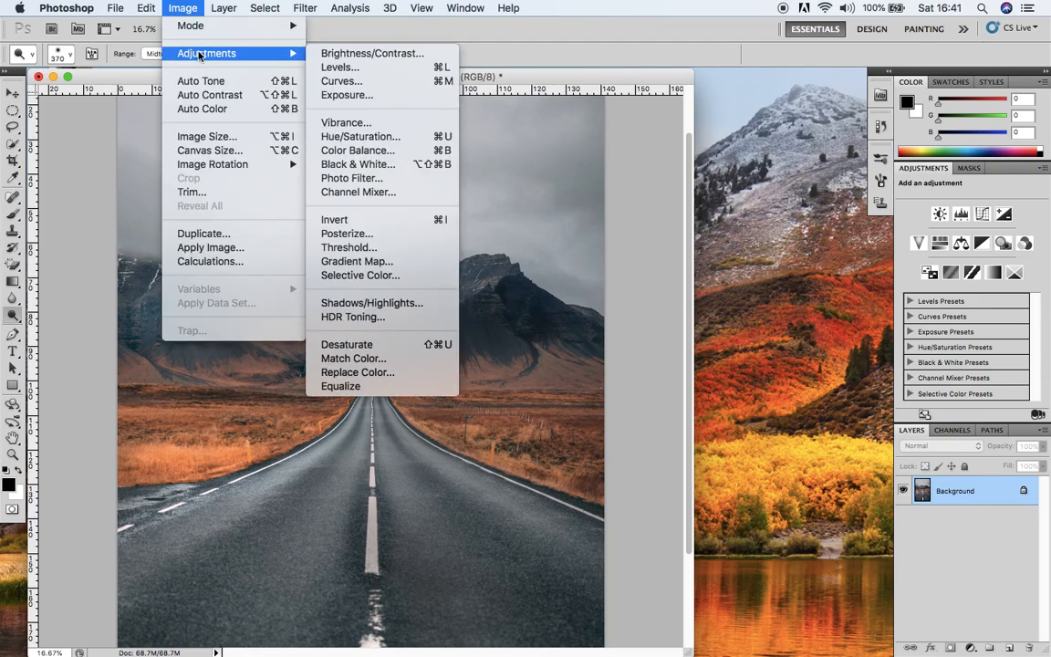
{"action": "left_click", "coordinate": [376, 69]}
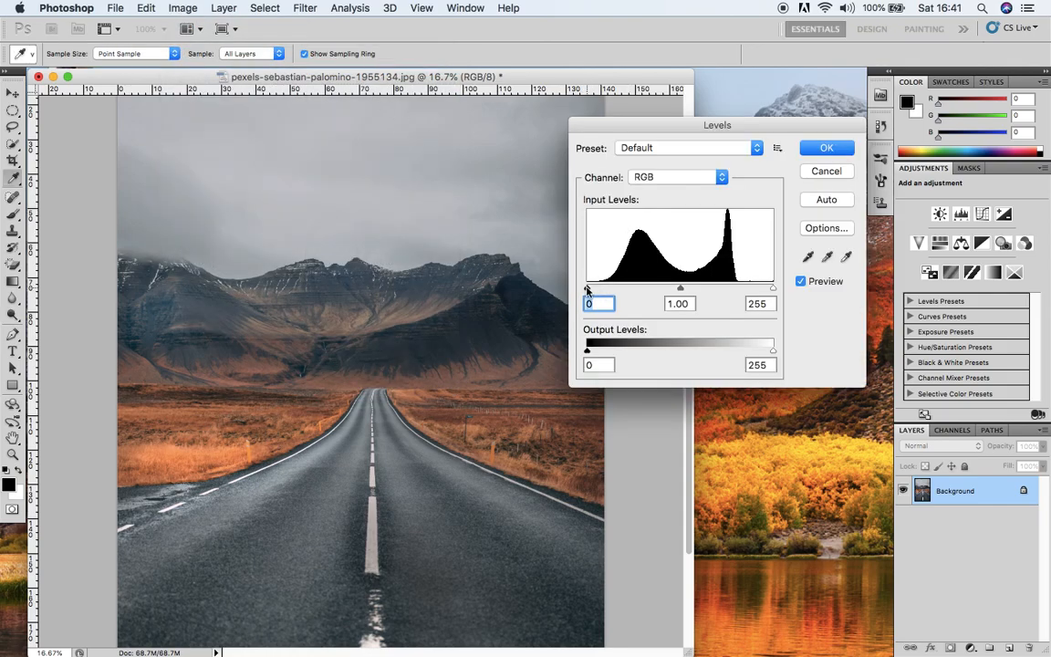
{"action": "left_click_drag", "start_coordinate": [587, 289], "coordinate": [610, 288]}
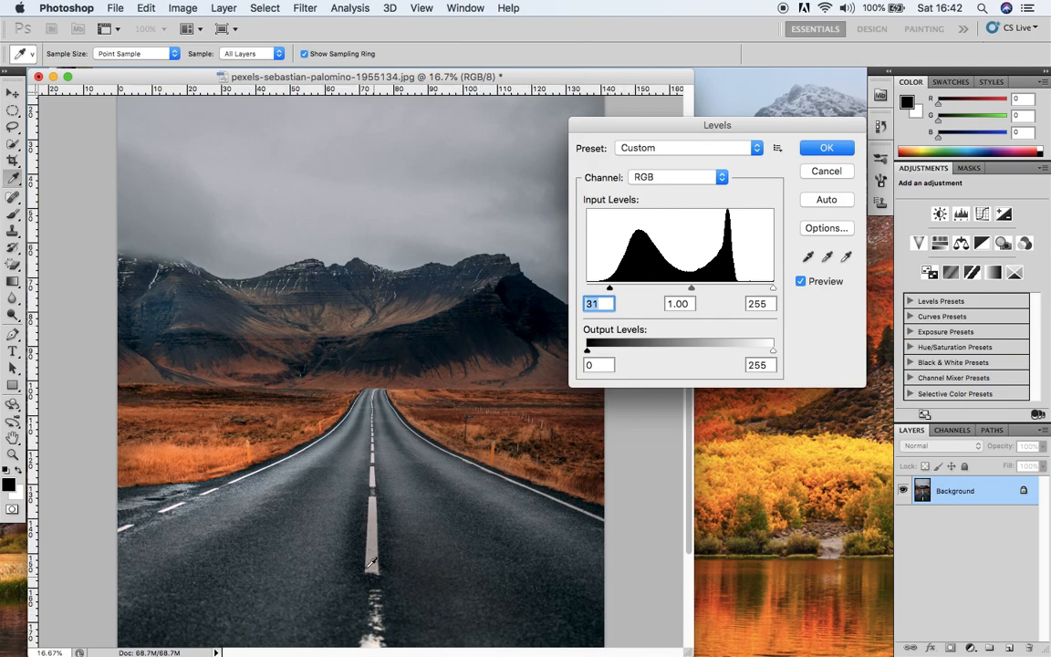
{"action": "left_click", "coordinate": [827, 171]}
{"action": "key", "text": "o"}
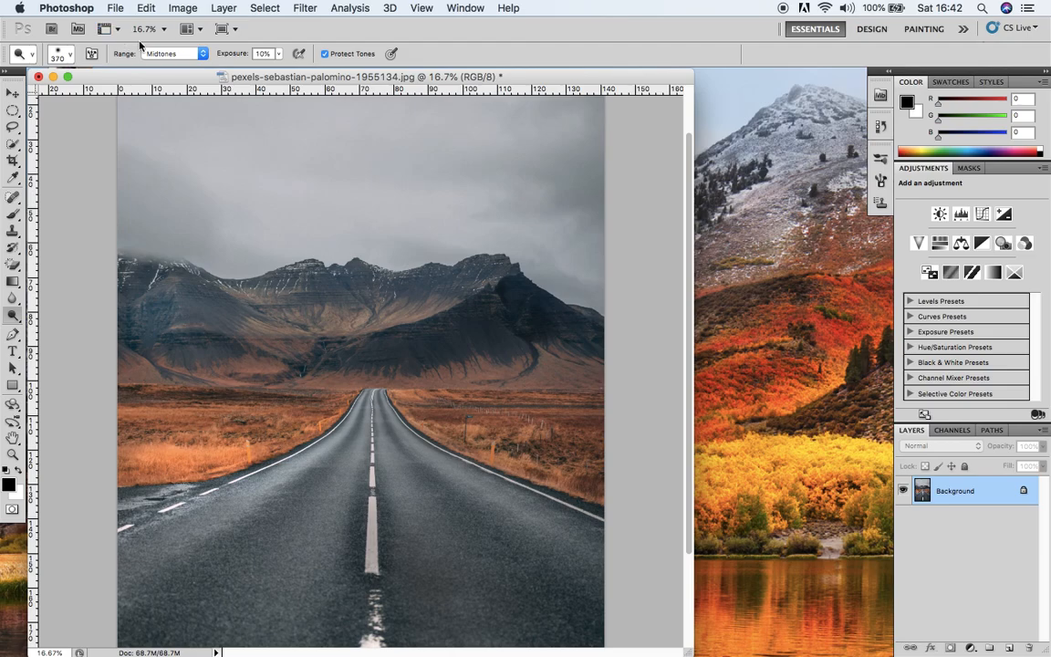
Step: Quick-select the dark right mountain, darken it in Levels with the black input level at 25, and hide the selection outline
{"action": "left_click", "coordinate": [12, 144]}
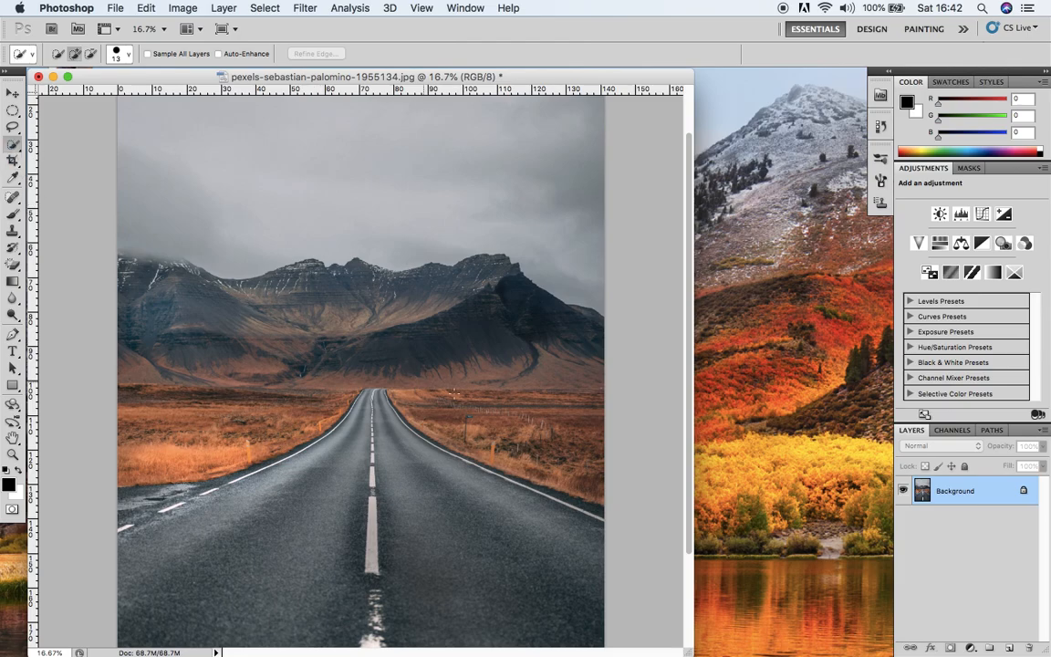
{"action": "mouse_move", "coordinate": [337, 354]}
{"action": "left_mouse_down"}
{"action": "mouse_move", "coordinate": [422, 343]}
{"action": "mouse_move", "coordinate": [531, 309]}
{"action": "mouse_move", "coordinate": [568, 334]}
{"action": "left_mouse_up"}
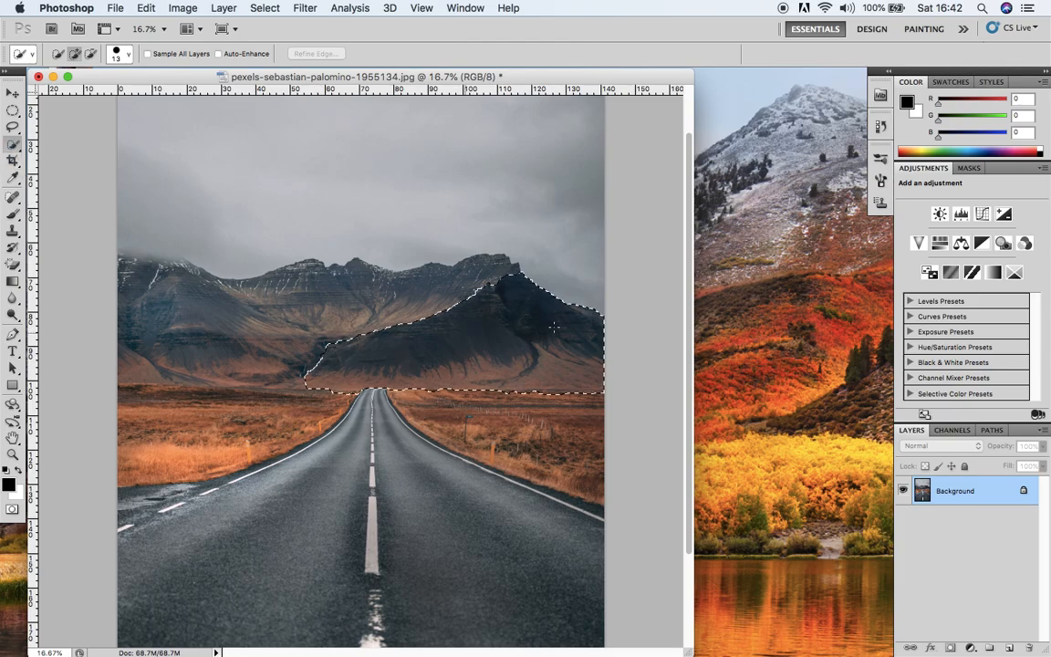
{"action": "left_click", "coordinate": [183, 9]}
{"action": "mouse_move", "coordinate": [203, 53]}
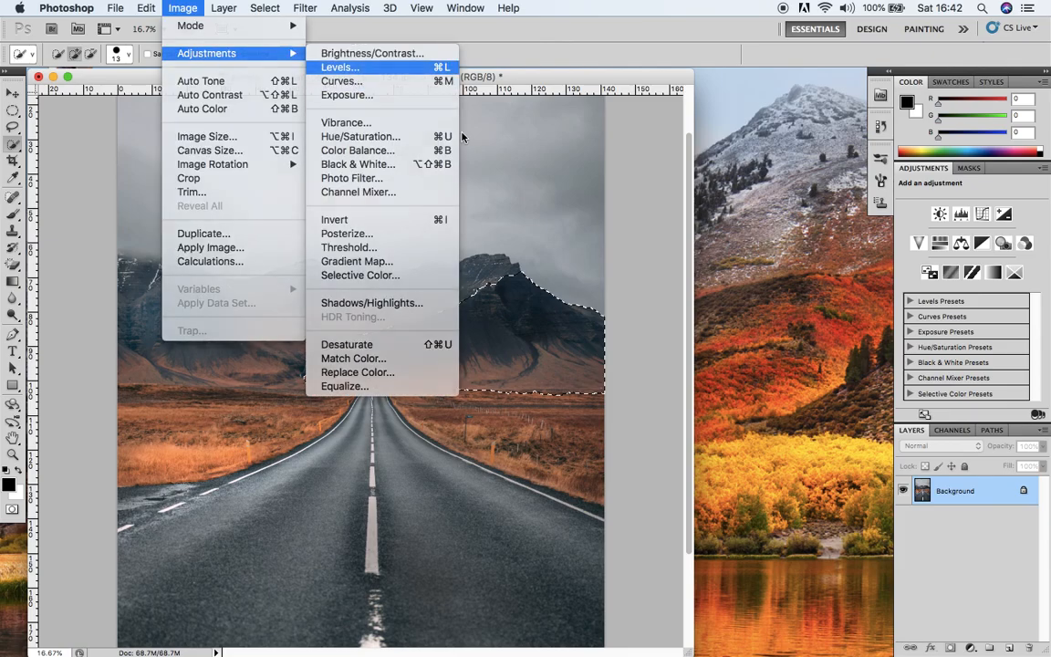
{"action": "left_click", "coordinate": [402, 68]}
{"action": "left_click_drag", "start_coordinate": [586, 288], "coordinate": [605, 288]}
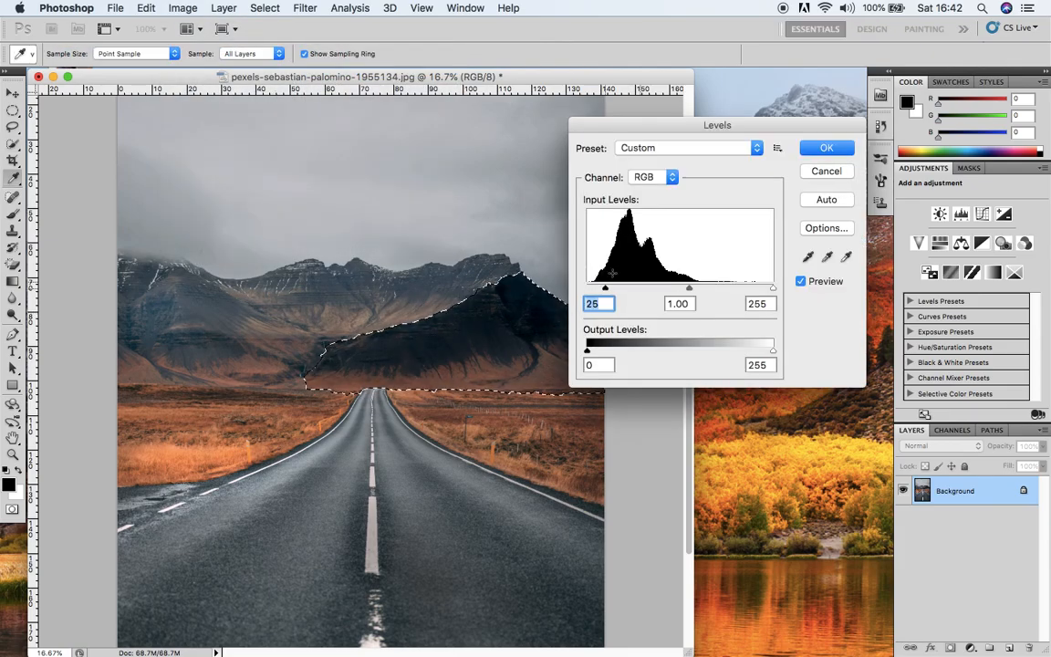
{"action": "left_click", "coordinate": [827, 148]}
{"action": "key", "text": "super+d"}
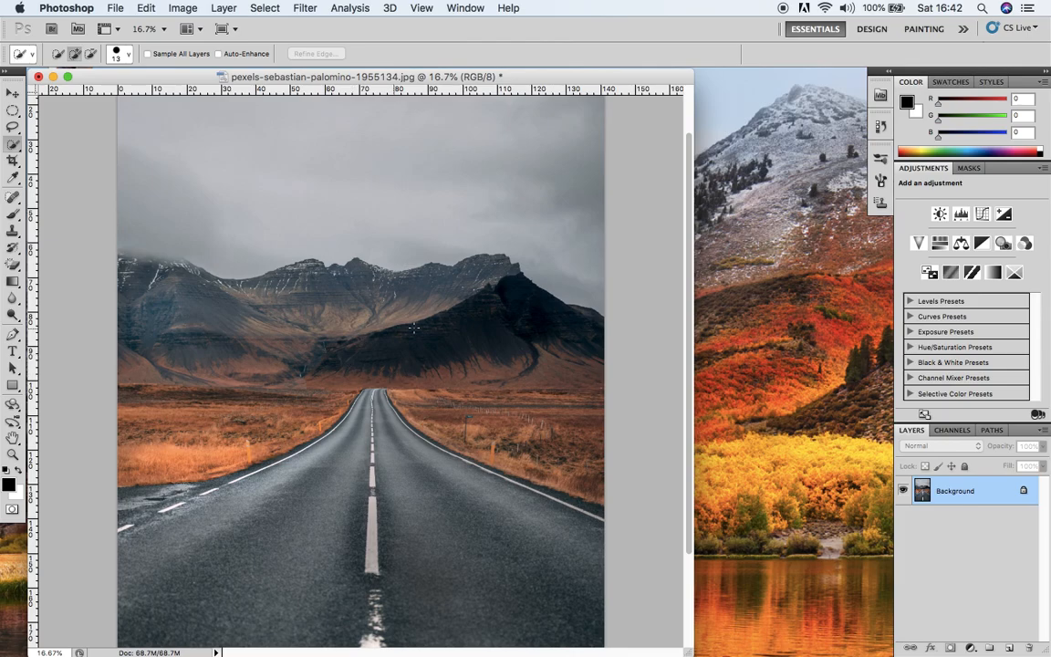
Step: Step the history back to the last Dodge stroke, undoing the Levels adjustment and the quick selection, and close the history
{"action": "left_click", "coordinate": [182, 9]}
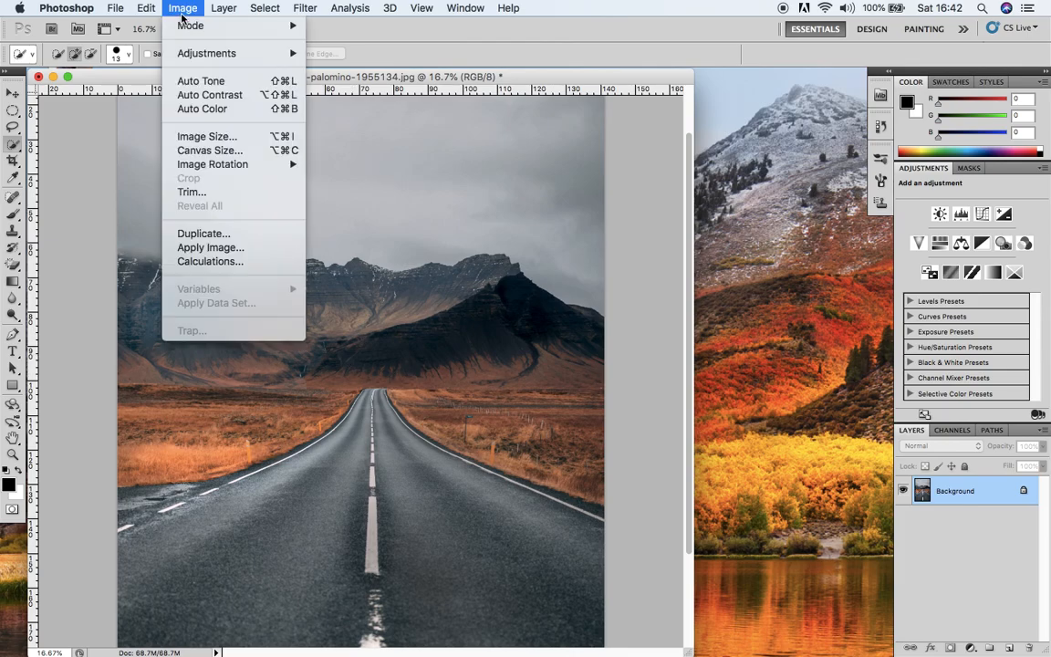
{"action": "mouse_move", "coordinate": [190, 59]}
{"action": "mouse_move", "coordinate": [142, 9]}
{"action": "left_click", "coordinate": [166, 28]}
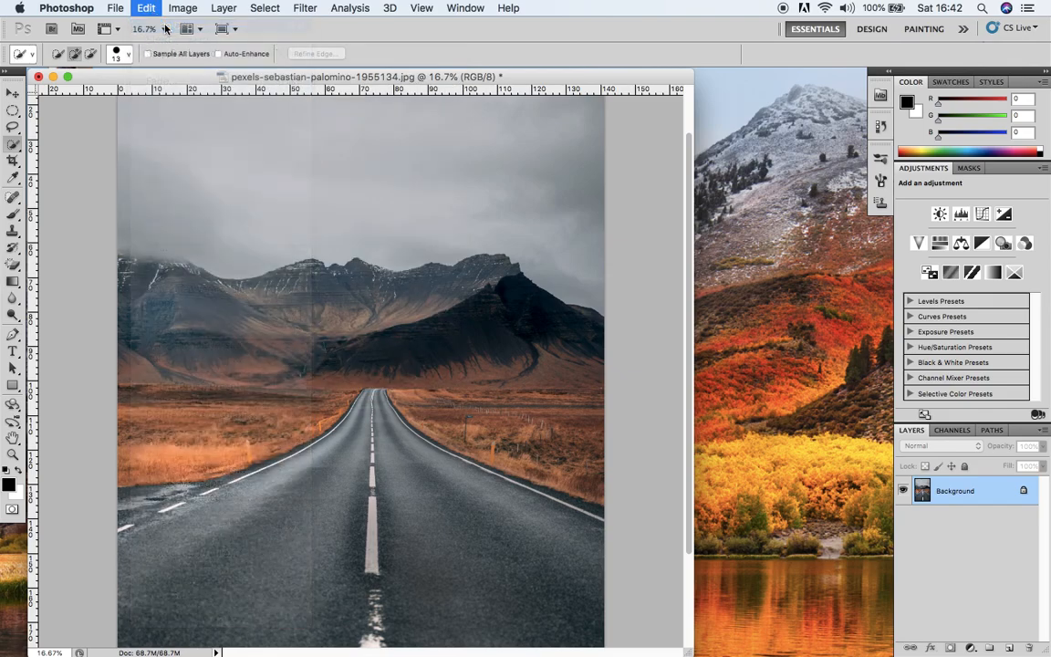
{"action": "left_click", "coordinate": [879, 126]}
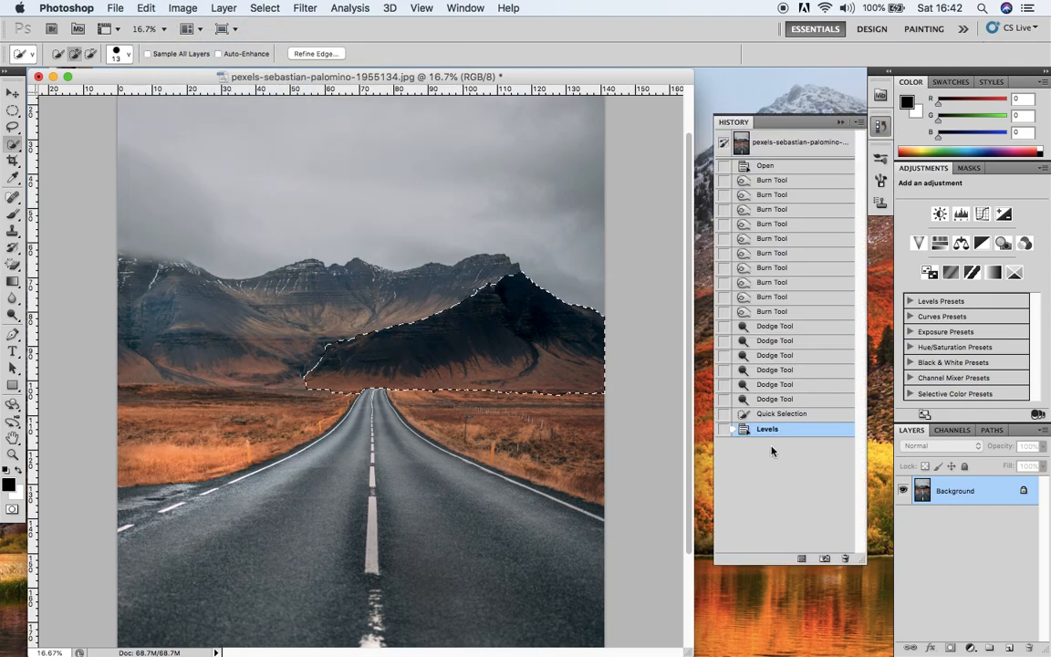
{"action": "left_click", "coordinate": [774, 415]}
{"action": "left_click", "coordinate": [774, 405]}
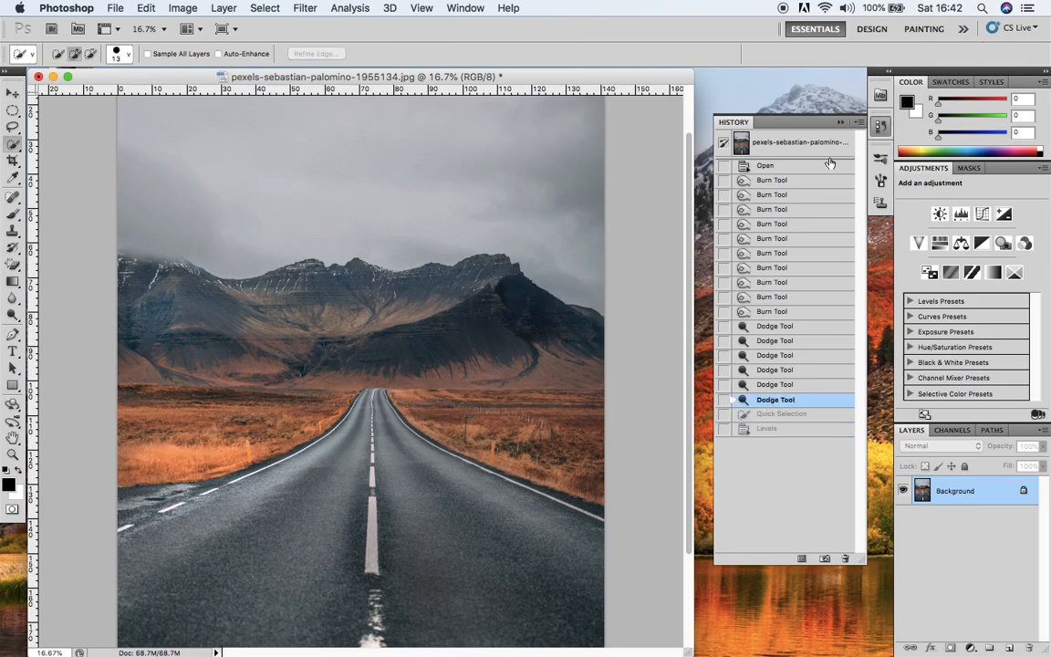
{"action": "left_click", "coordinate": [755, 108]}
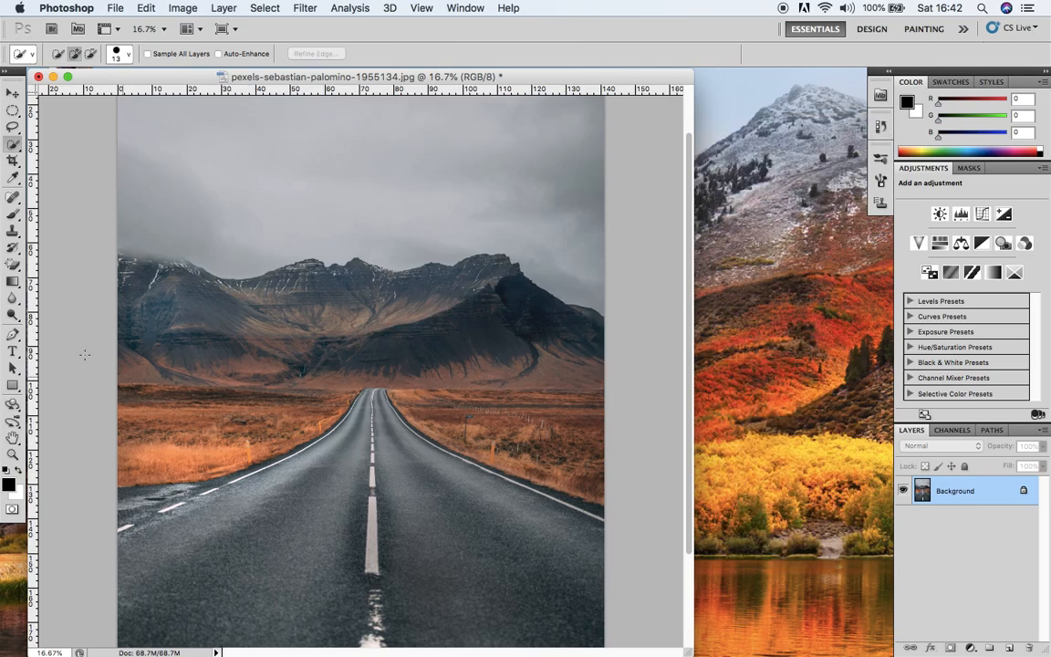